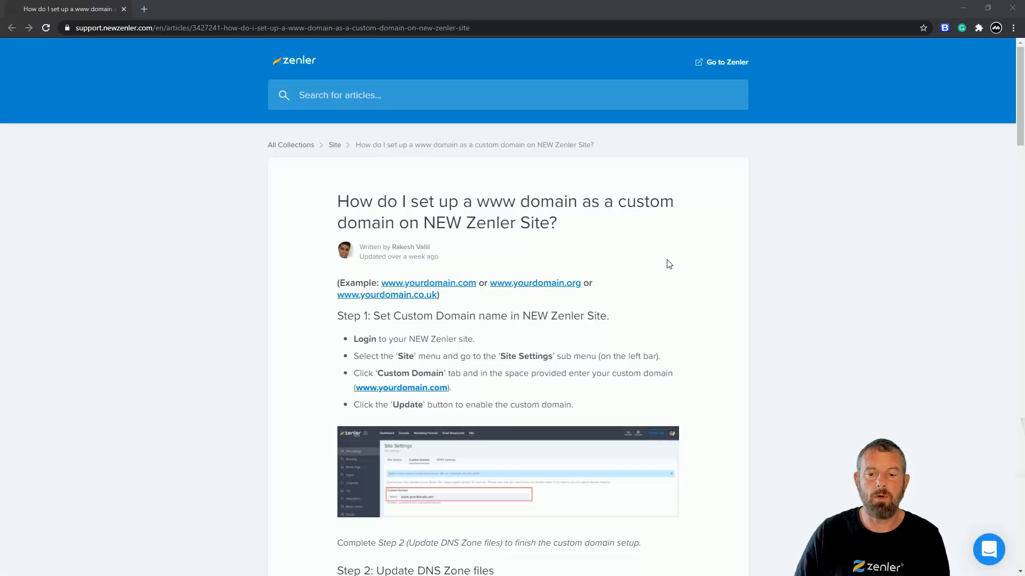
Review the support article's custom domain setup in Zenler and its DNS instructions for GoDaddy and Namecheap.
scroll(682, 265, "down", 4)
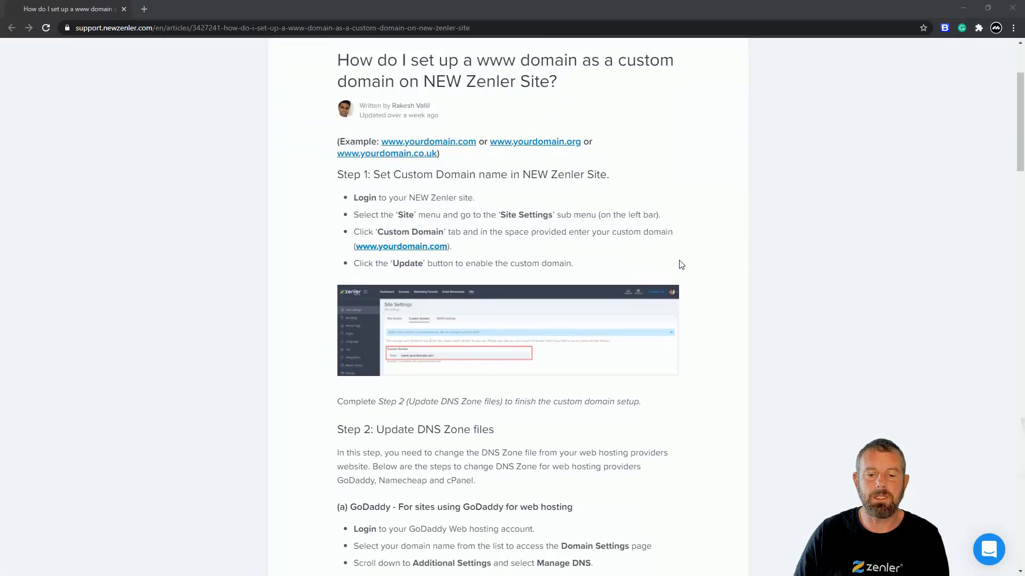
scroll(682, 265, "down", 3)
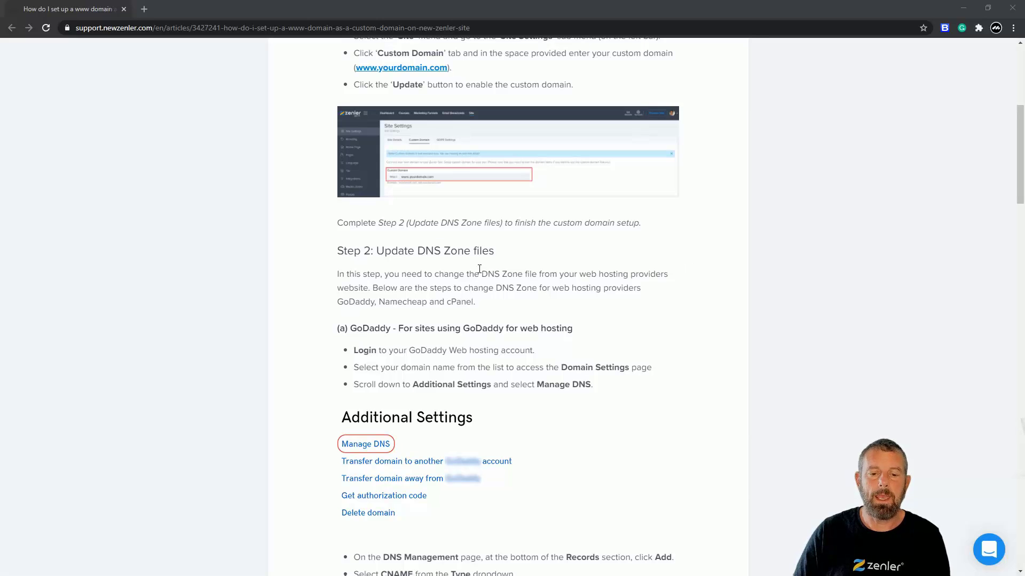
scroll(547, 270, "up", 4)
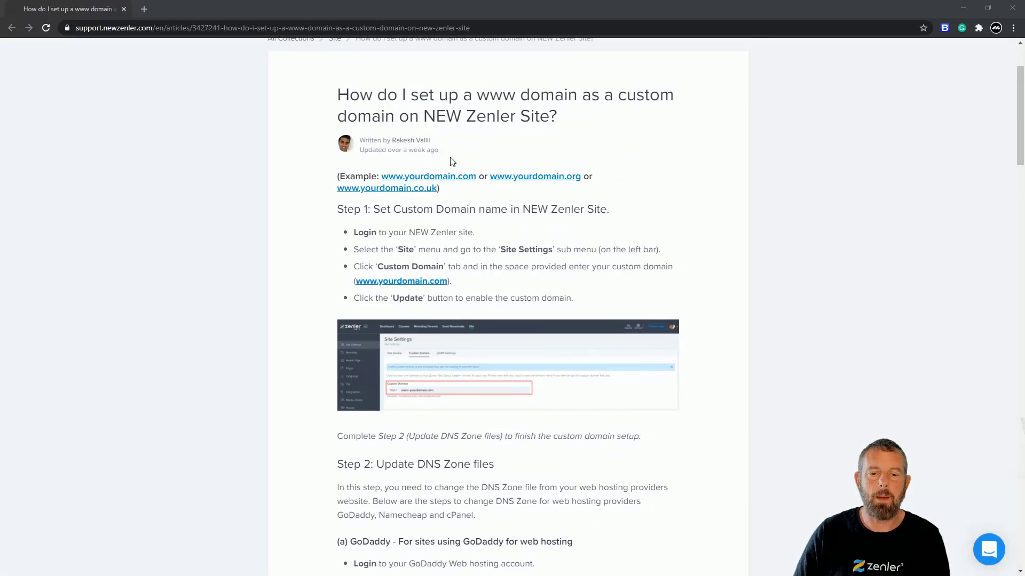
scroll(604, 338, "down", 7)
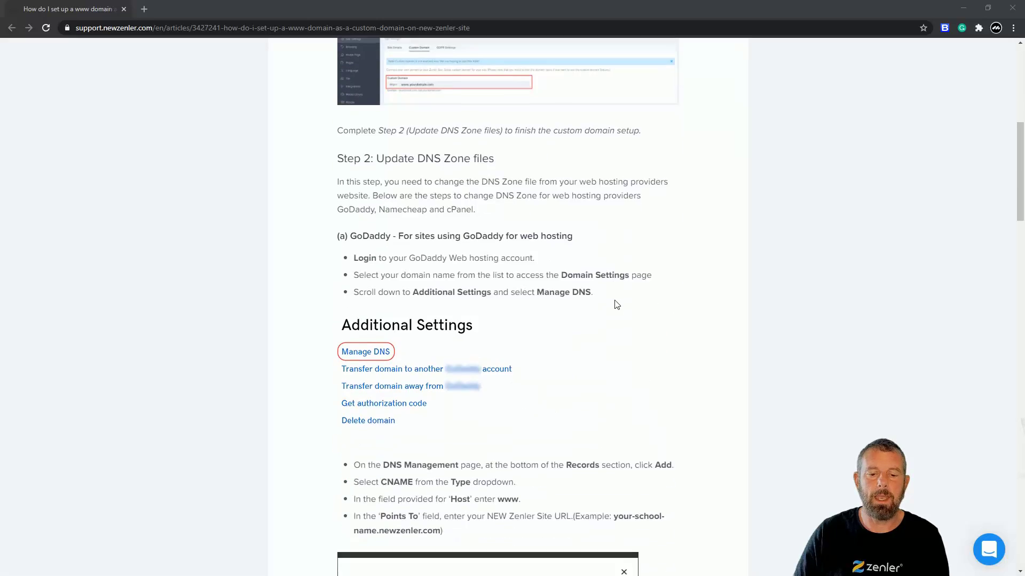
scroll(615, 304, "down", 4)
scroll(614, 302, "up", 2)
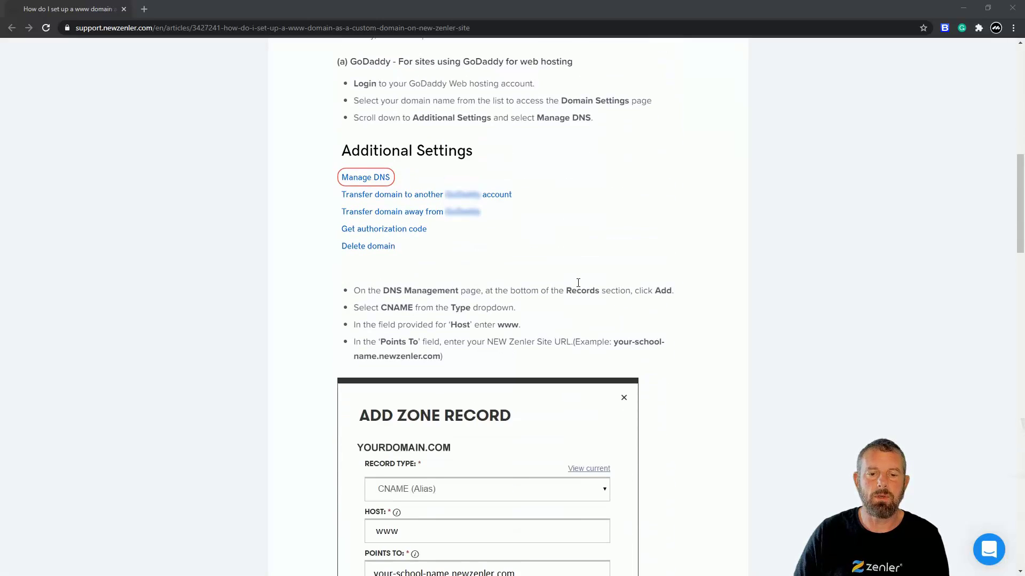
scroll(550, 251, "up", 1)
scroll(641, 244, "down", 9)
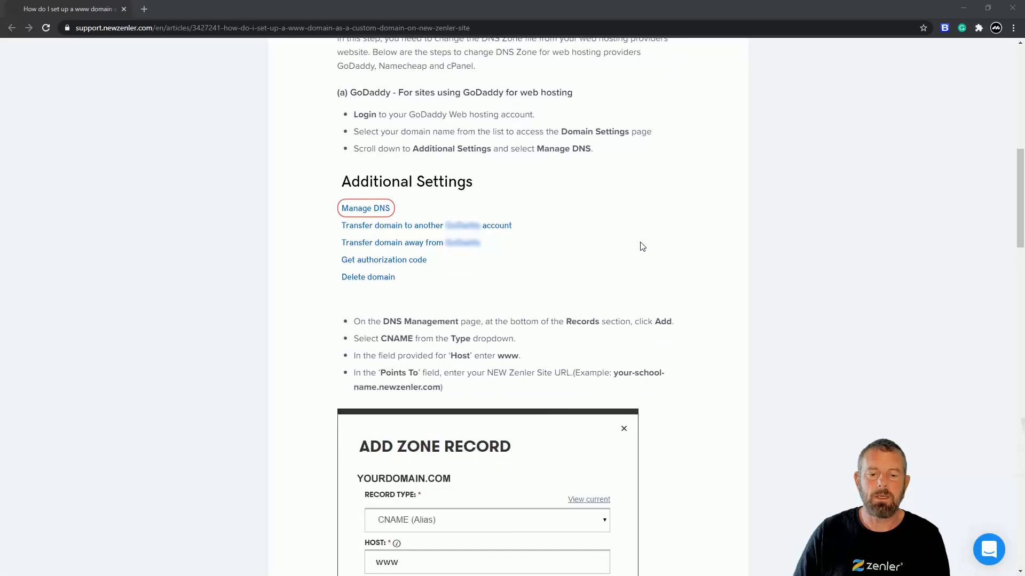
scroll(624, 257, "down", 3)
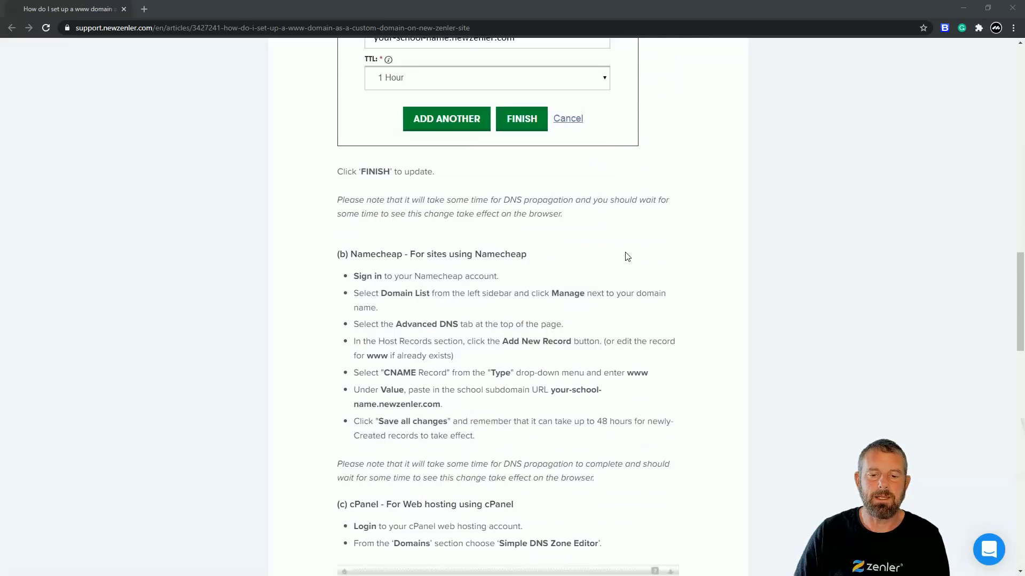
Examine the article's cPanel section on adding a CNAME record with the Simple DNS Zone Editor.
scroll(619, 271, "down", 4)
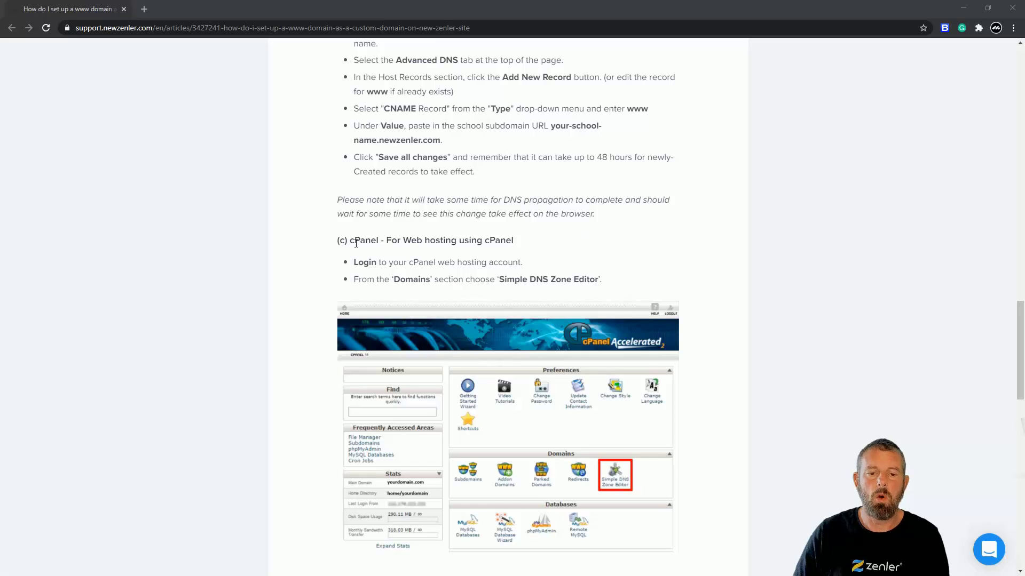
left_click_drag(356, 242, 557, 246)
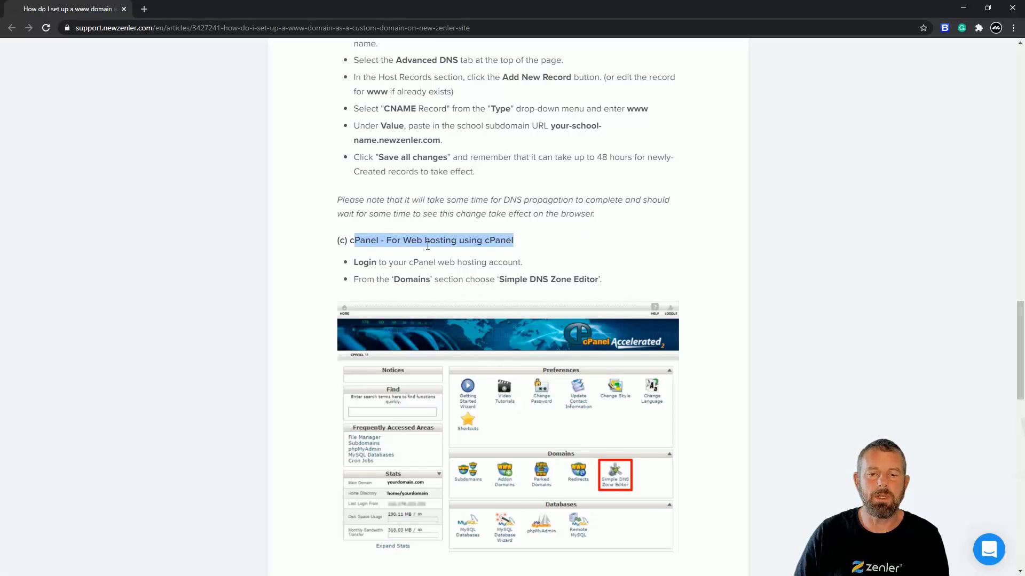
left_click(540, 245)
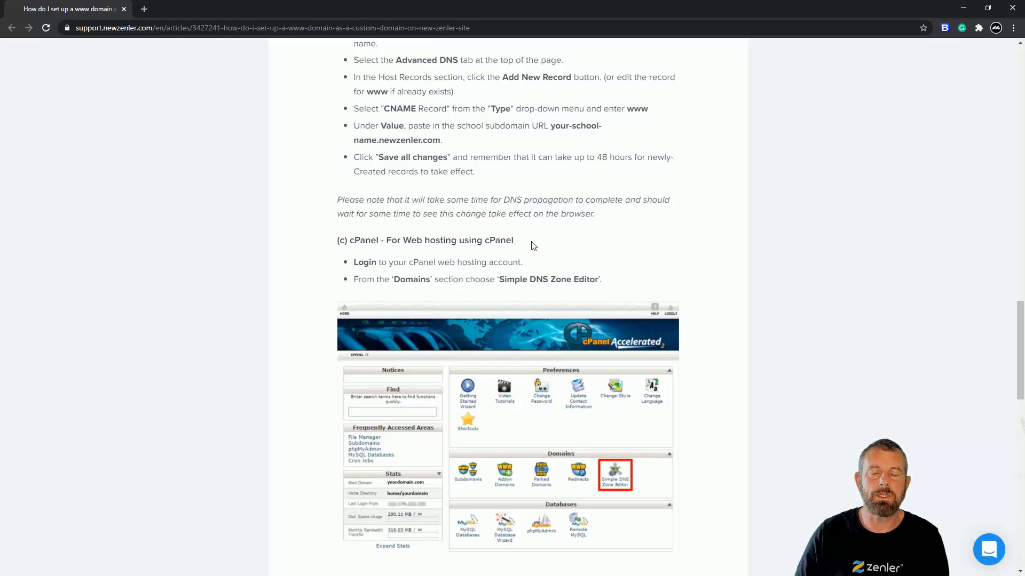
scroll(581, 236, "down", 3)
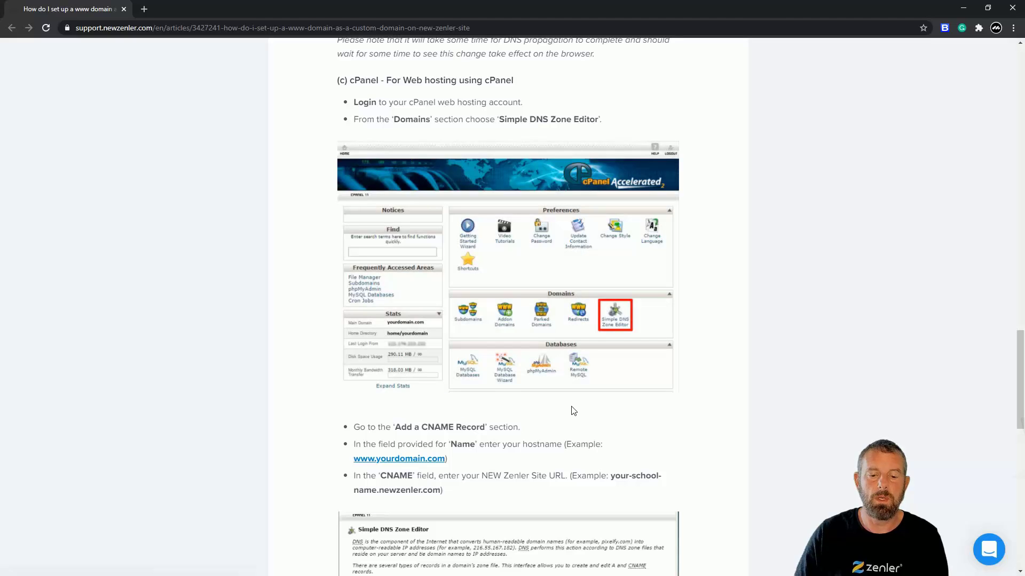
scroll(573, 411, "down", 1)
scroll(573, 411, "down", 6)
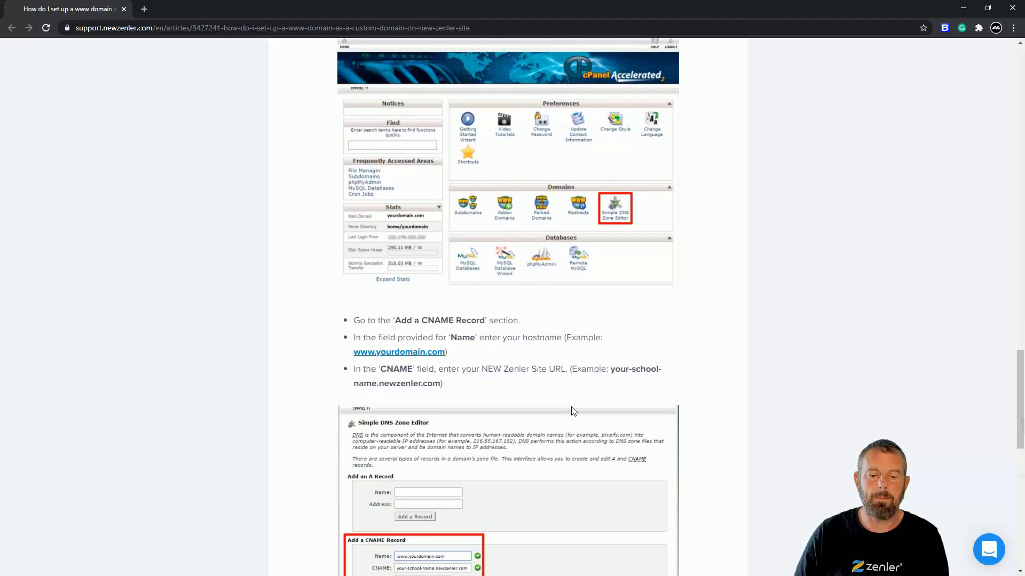
scroll(571, 411, "down", 2)
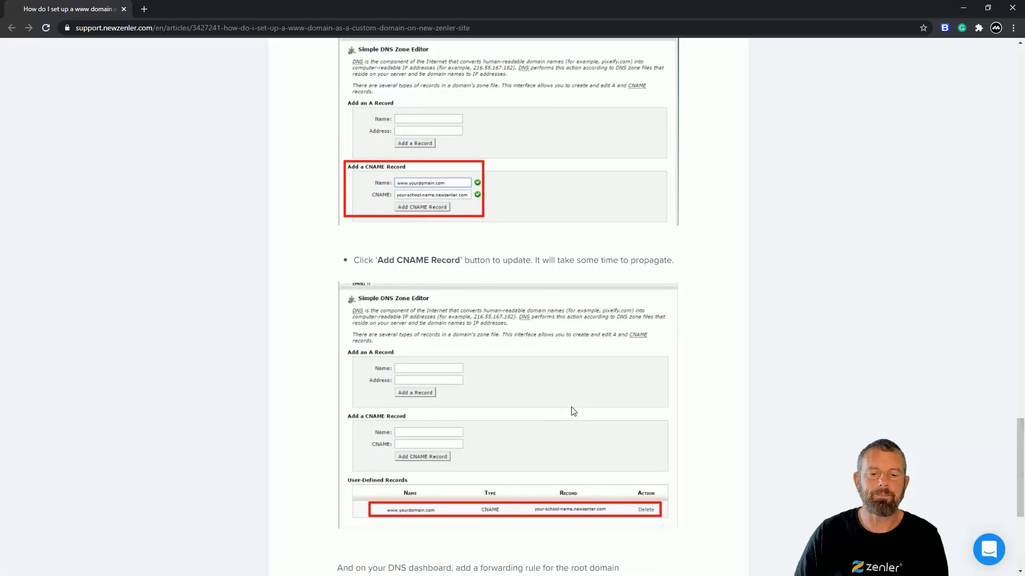
scroll(571, 408, "up", 11)
scroll(574, 409, "up", 20)
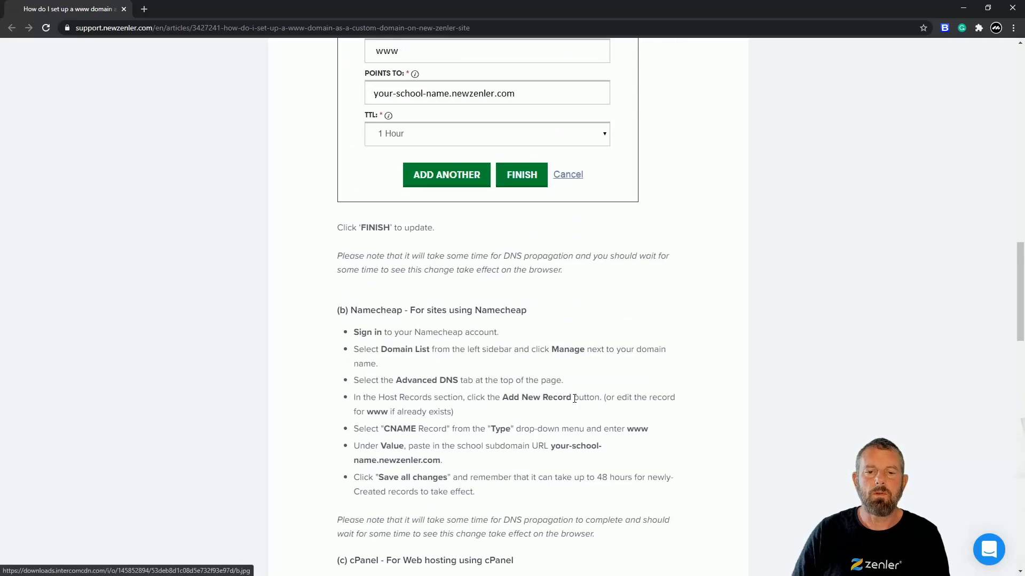
scroll(577, 391, "up", 6)
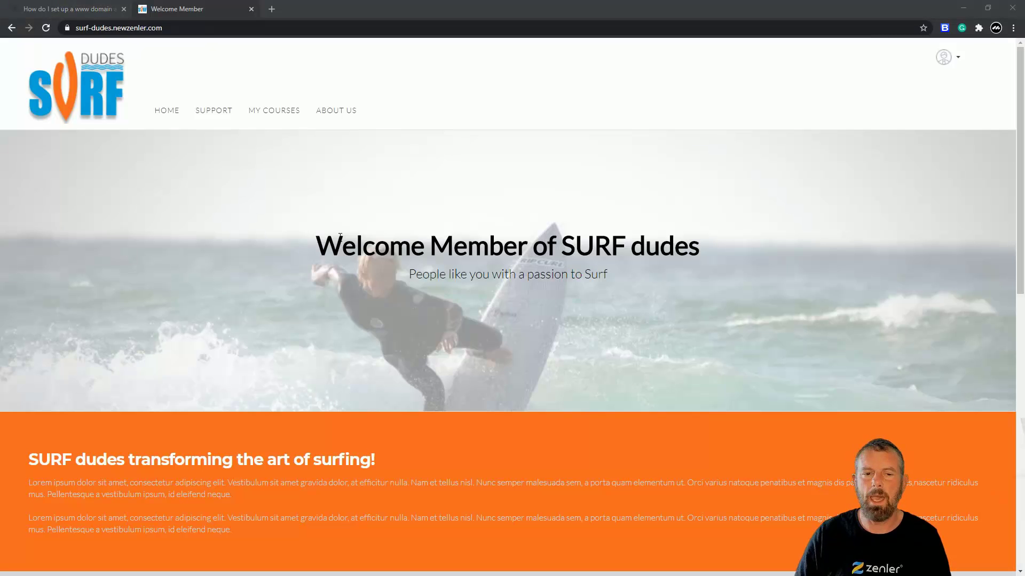
Go from the Surf Dudes member site to its admin area and open the Custom Domain site settings.
left_click(958, 64)
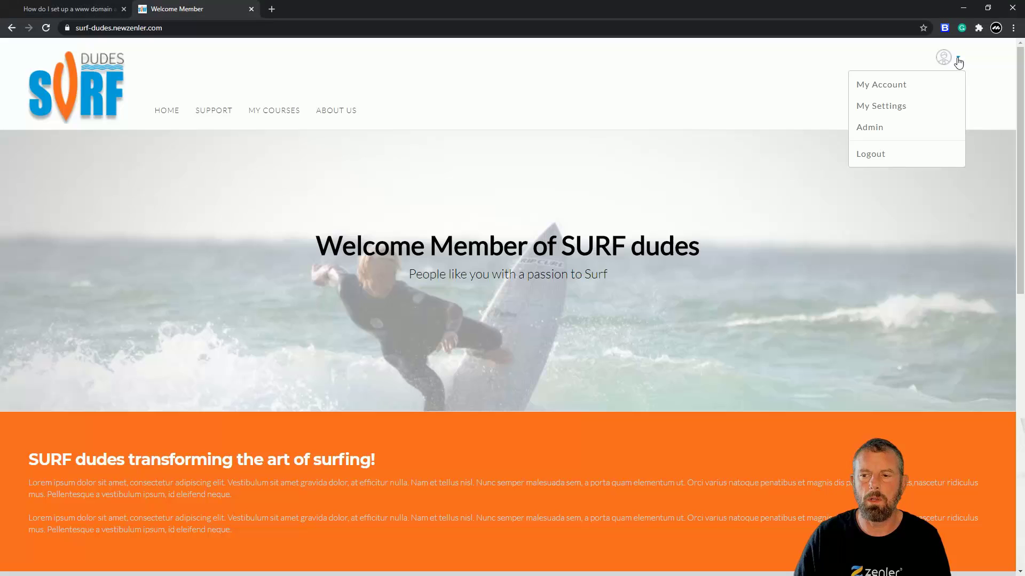
left_click(869, 128)
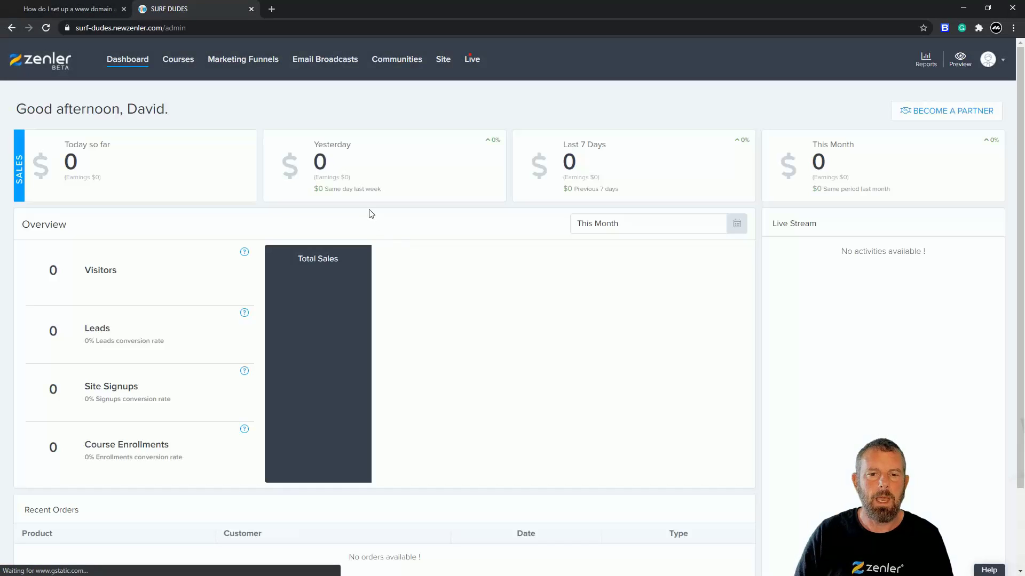
left_click(444, 60)
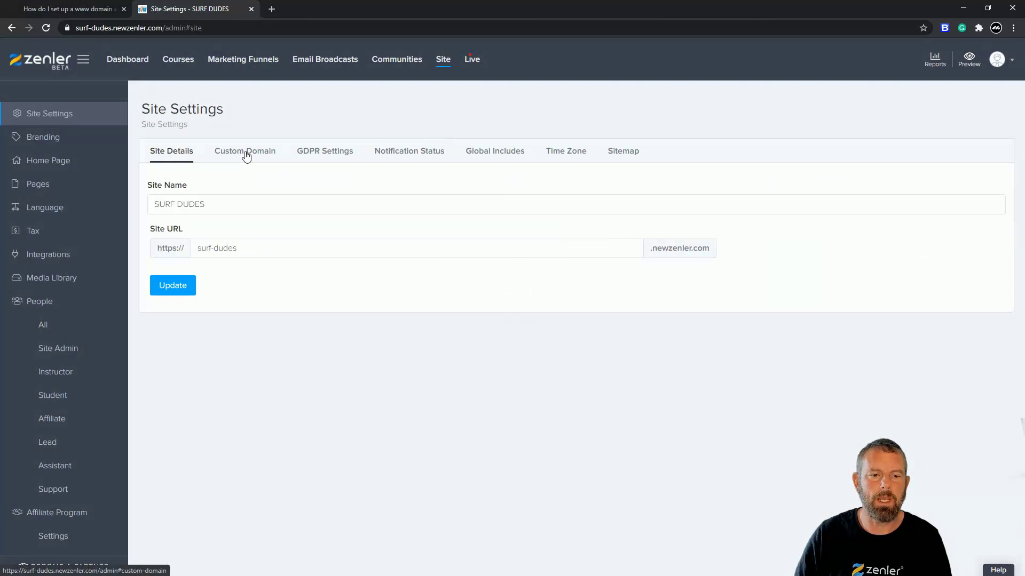
left_click(246, 154)
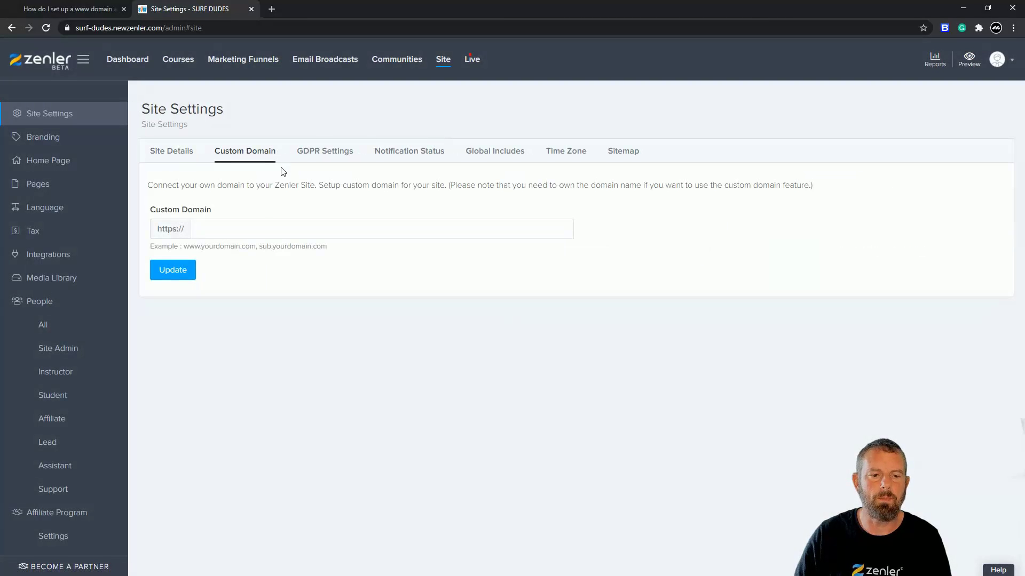
left_click(216, 234)
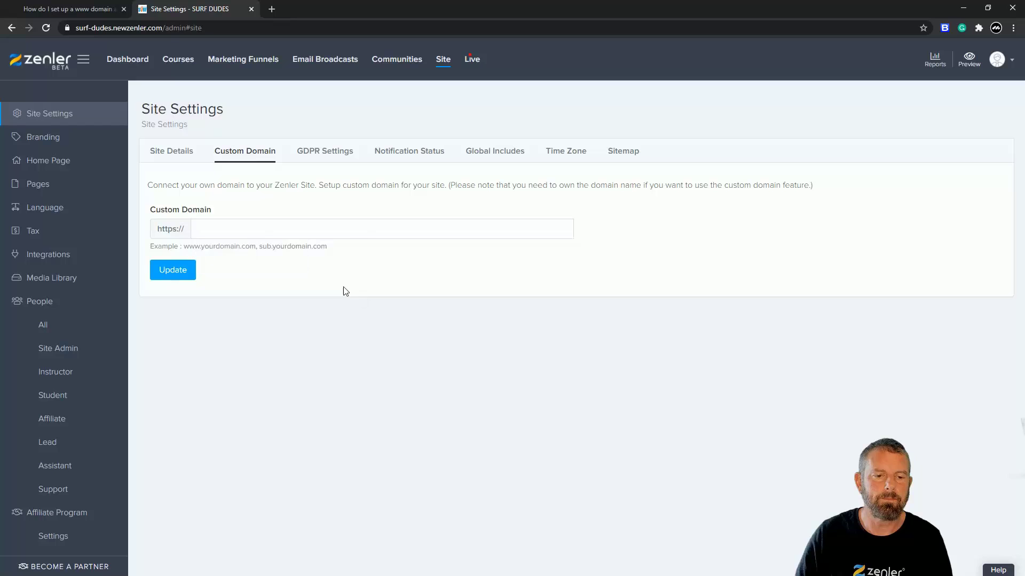
type("www.surf")
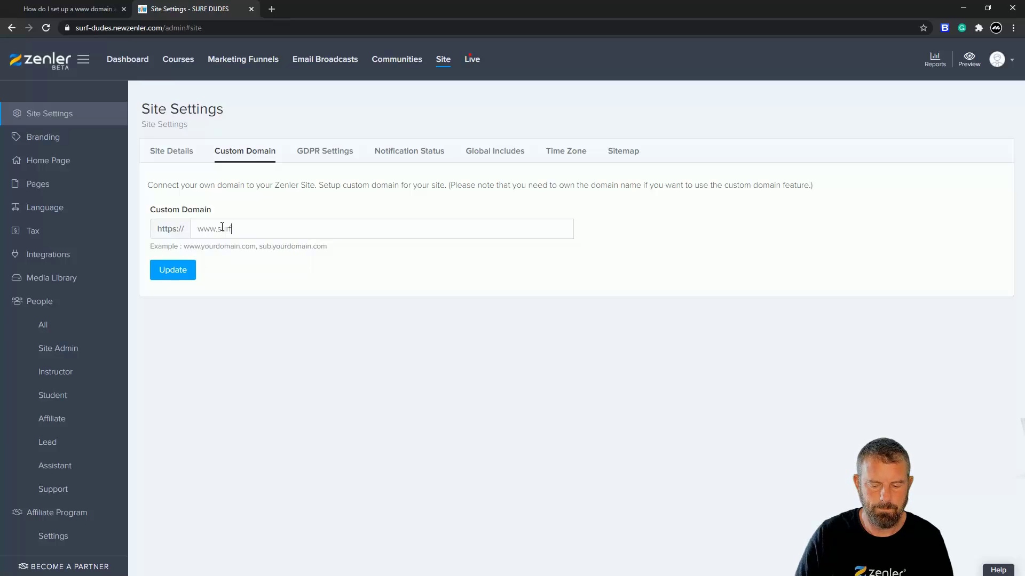
type("-dudes")
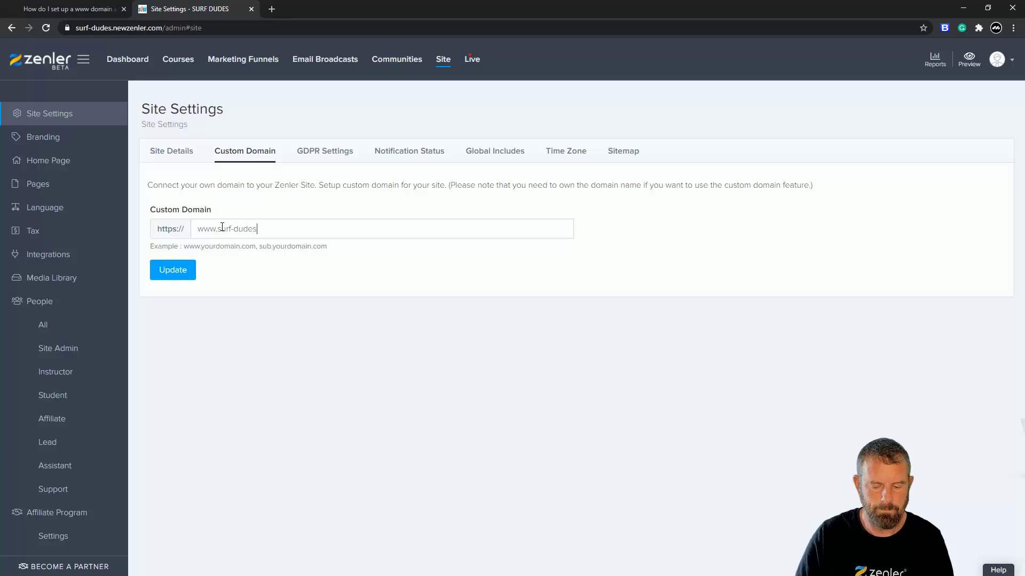
type(".com")
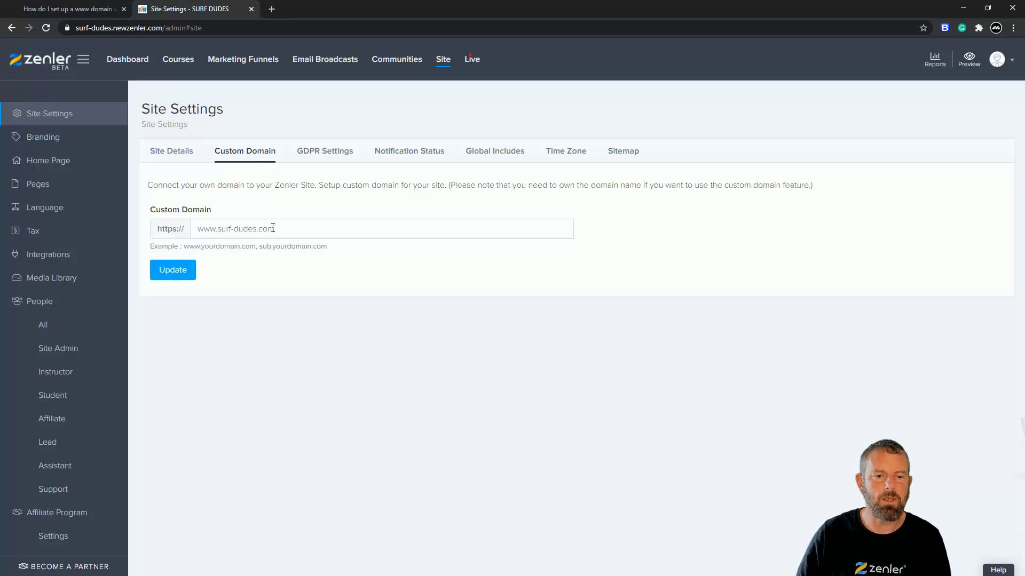
left_click_drag(283, 230, 197, 230)
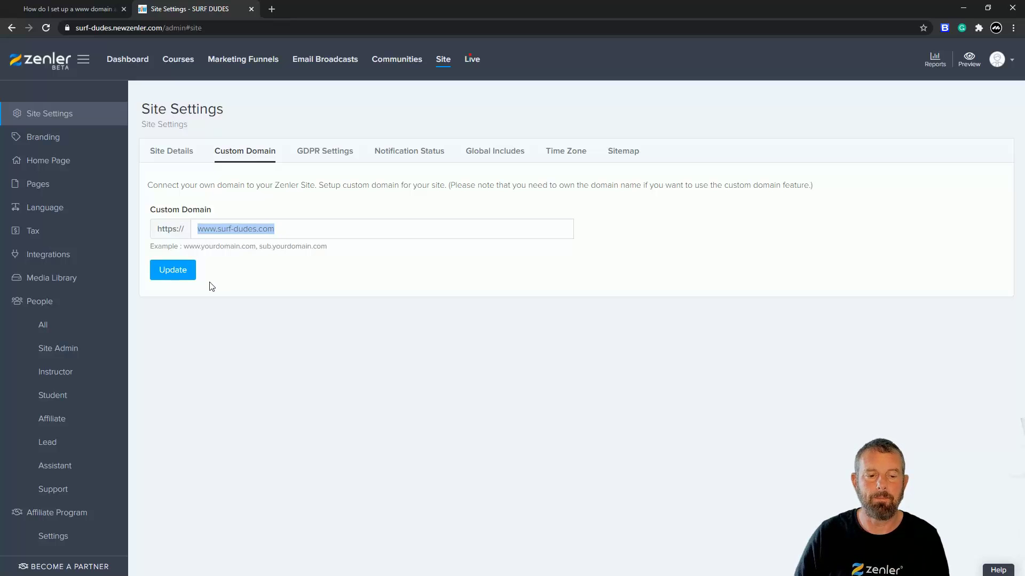
left_click(178, 271)
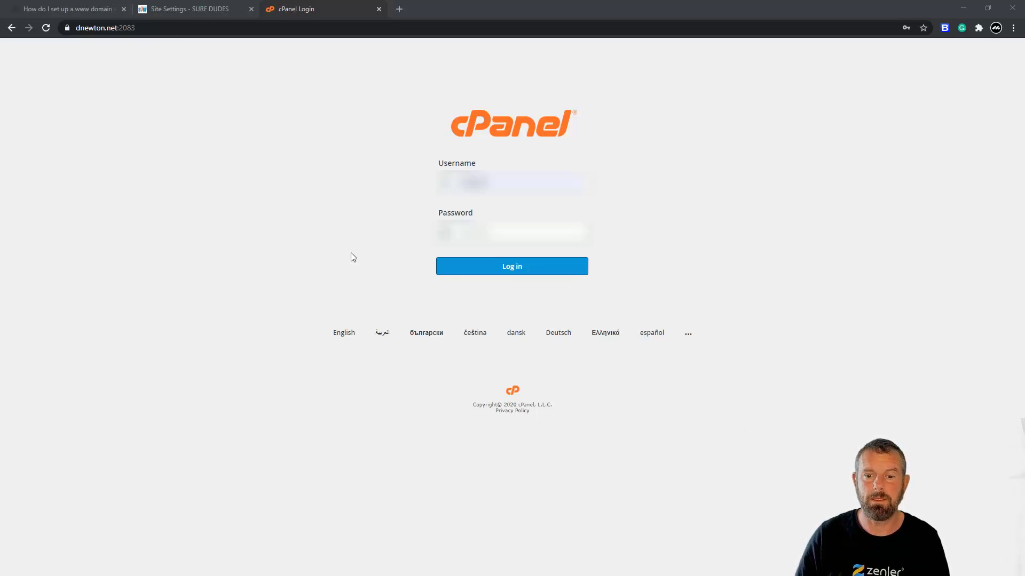
Log in to cPanel with the prefilled credentials and open the Zone Editor's record management for surf-dudes.com.
left_click(512, 269)
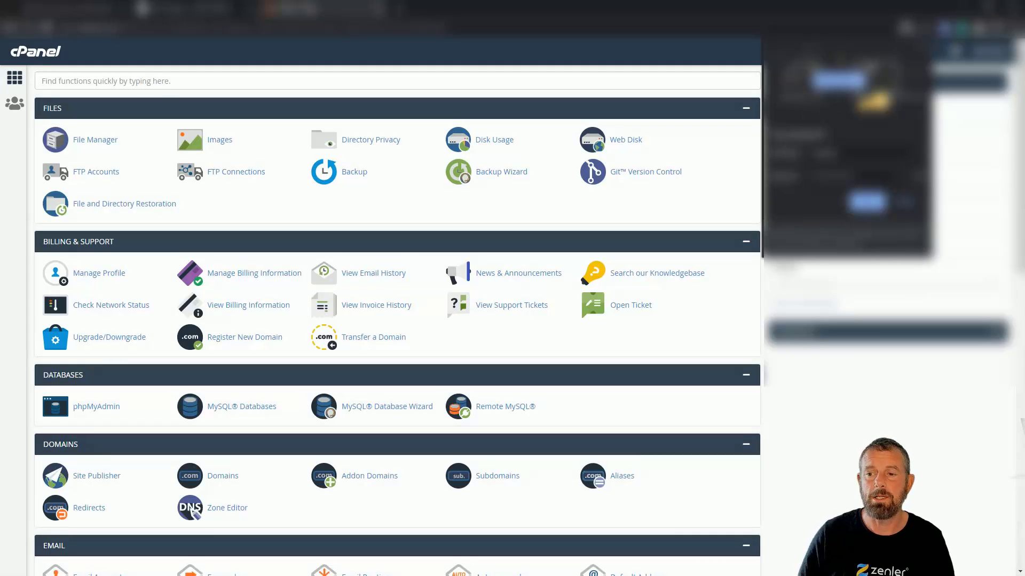
left_click(926, 46)
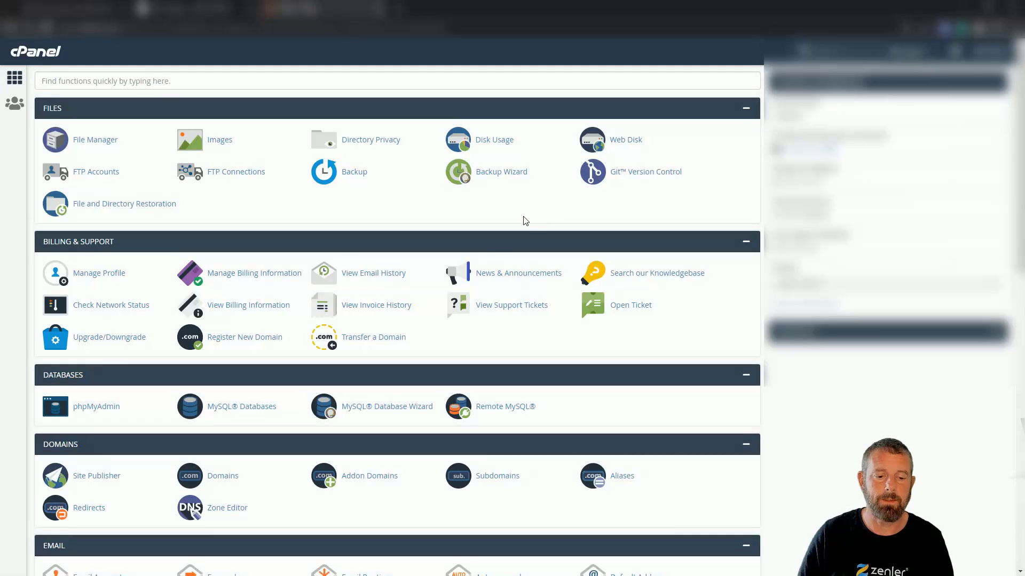
scroll(492, 251, "down", 1)
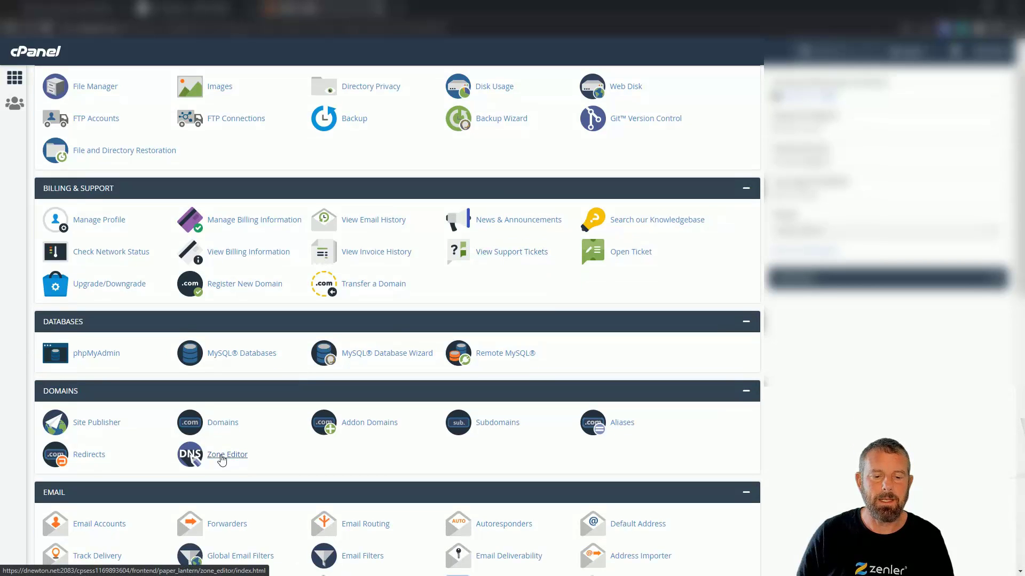
left_click(222, 458)
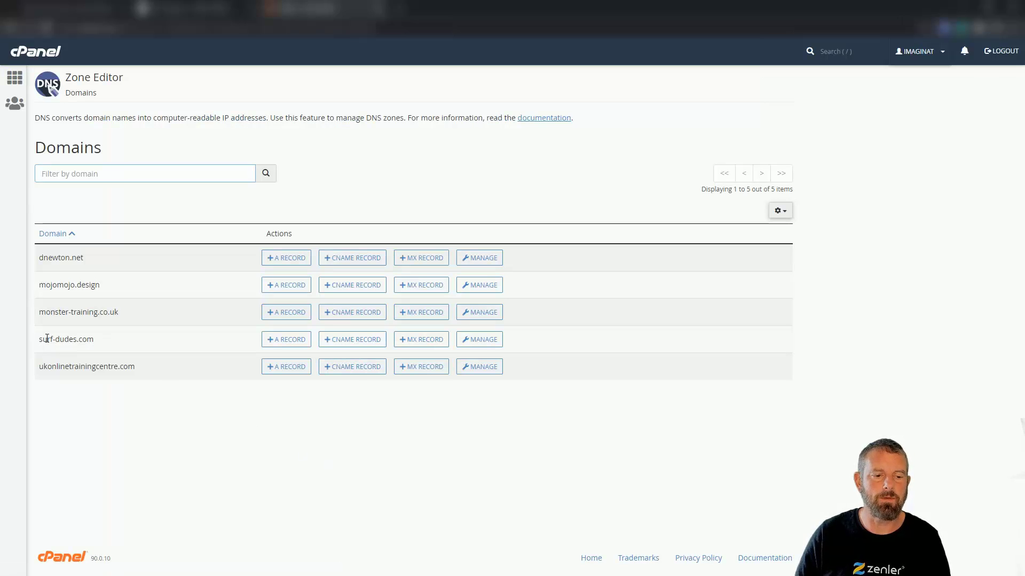
left_click_drag(47, 338, 102, 338)
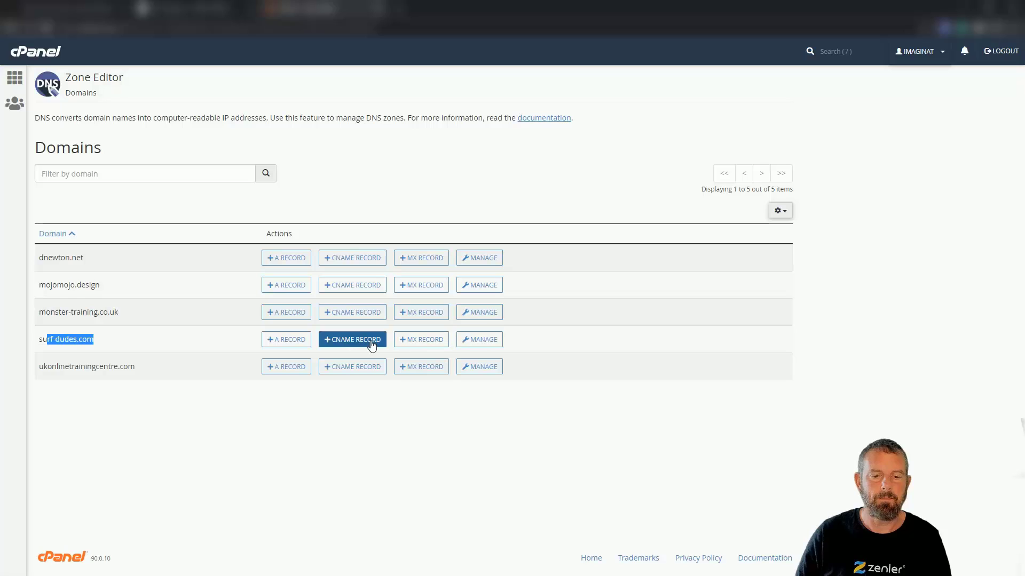
left_click(480, 344)
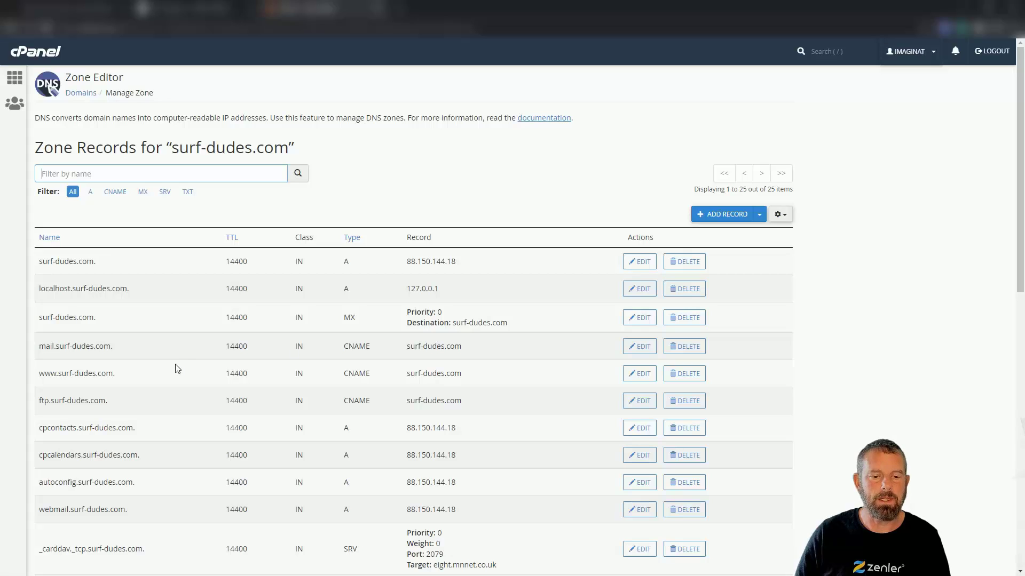
left_click_drag(122, 379, 45, 374)
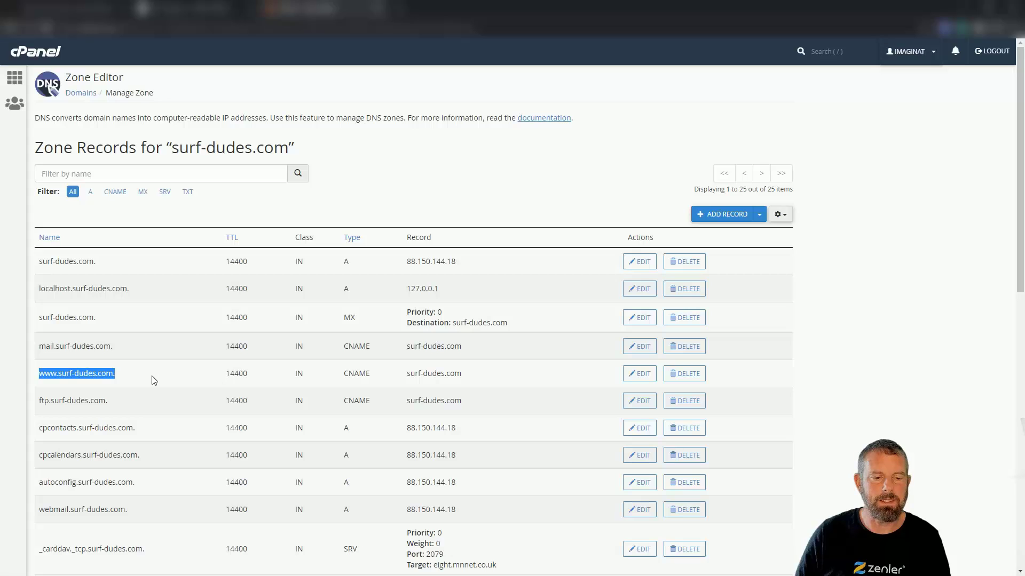
left_click(123, 379)
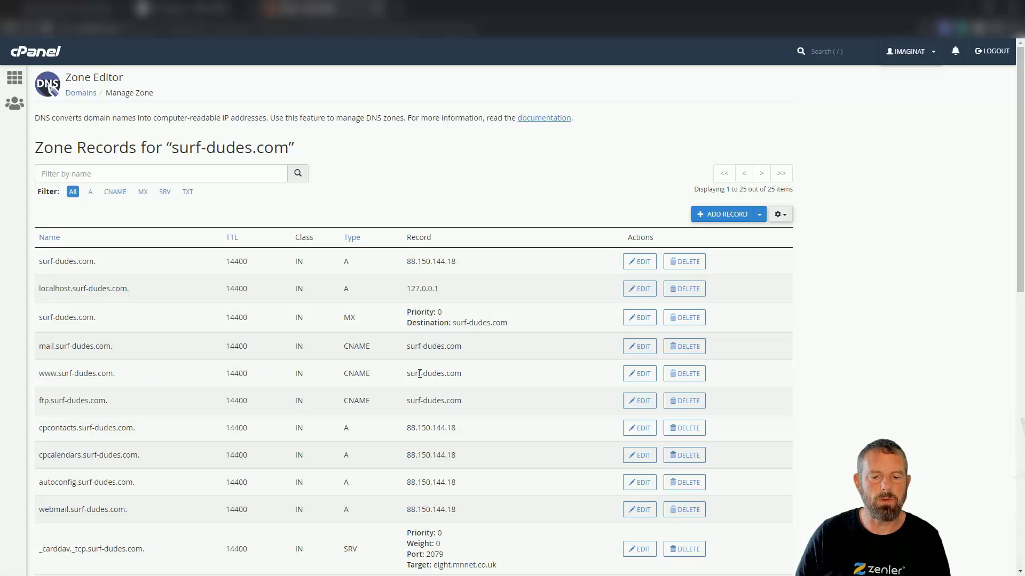
left_click(638, 375)
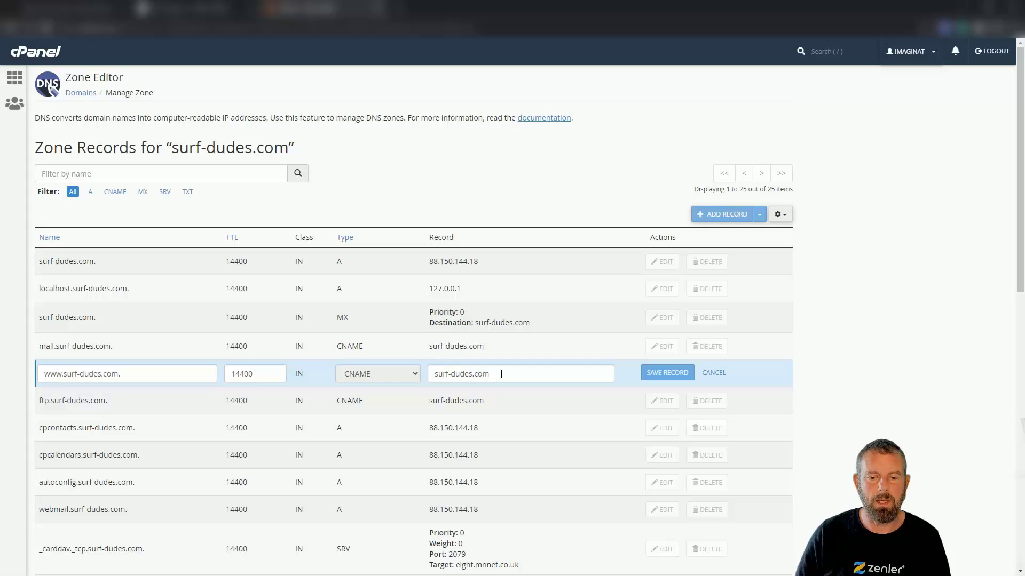
left_click_drag(504, 374, 433, 374)
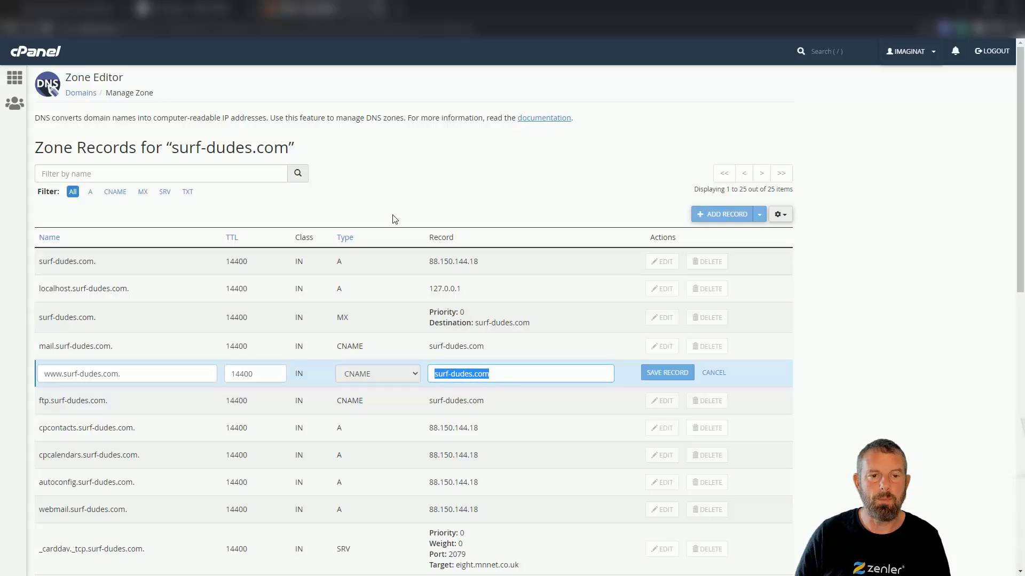
key("ctrl+shift+Tab")
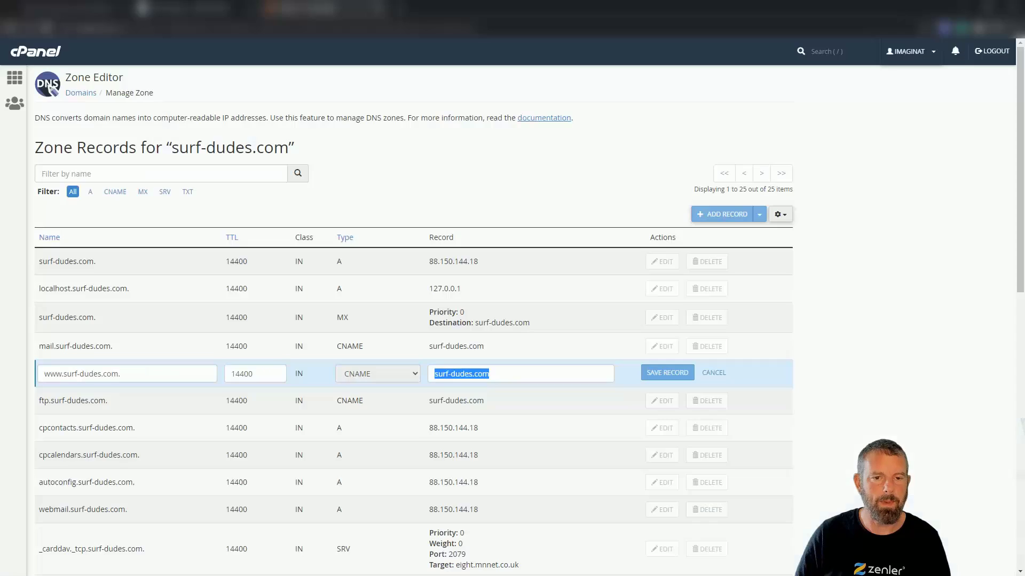
left_click(299, 9)
triple_click(490, 374)
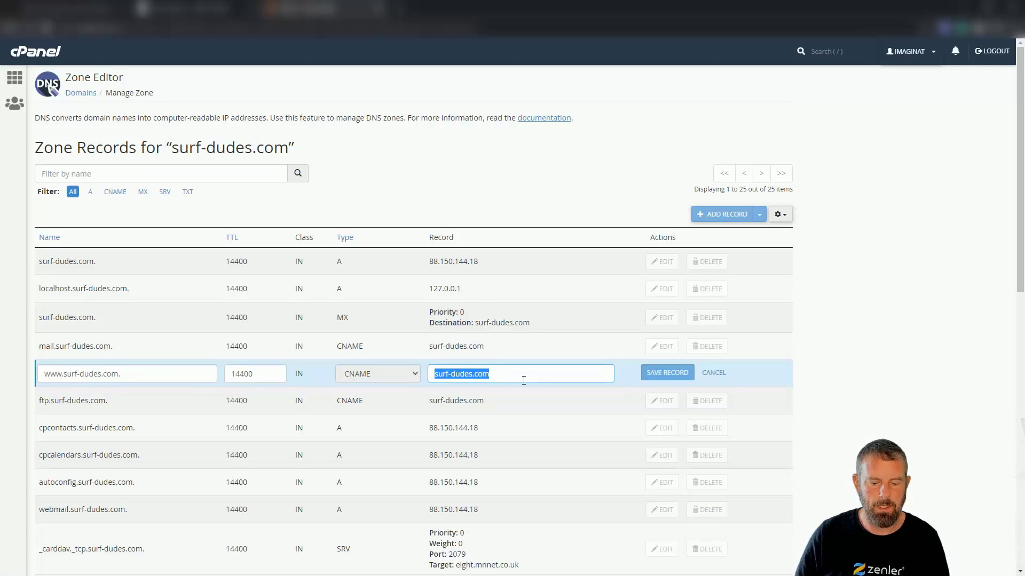
type("https://surf-dudes.newzenler.com/")
left_click_drag(460, 374, 430, 375)
key("BackSpace")
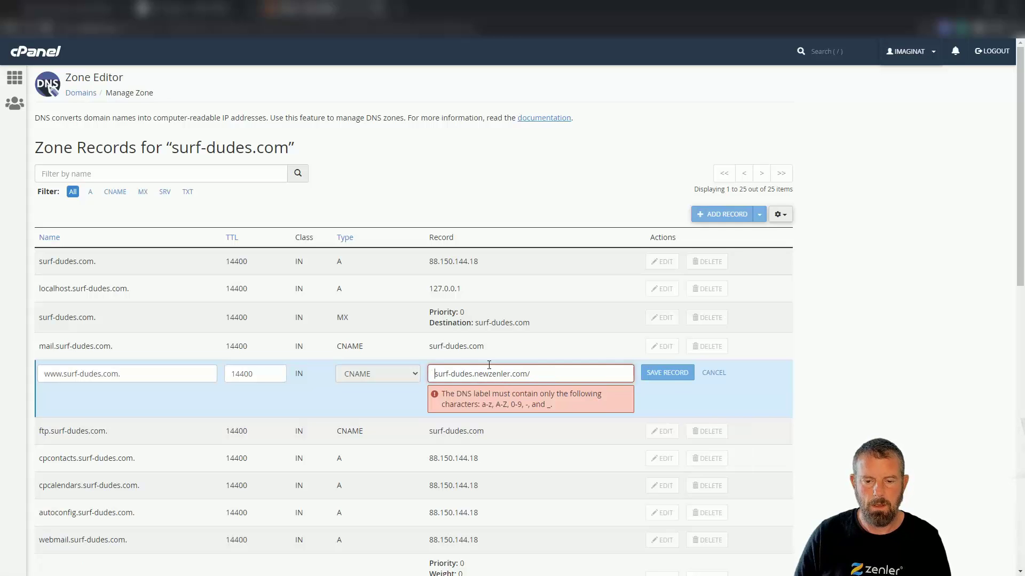
left_click(537, 374)
key("BackSpace")
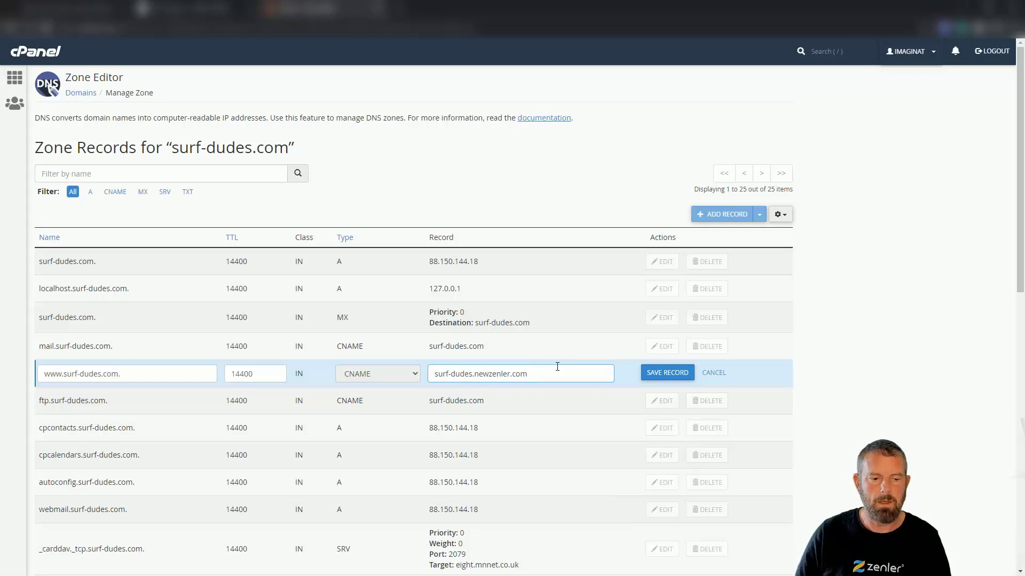
left_click(664, 373)
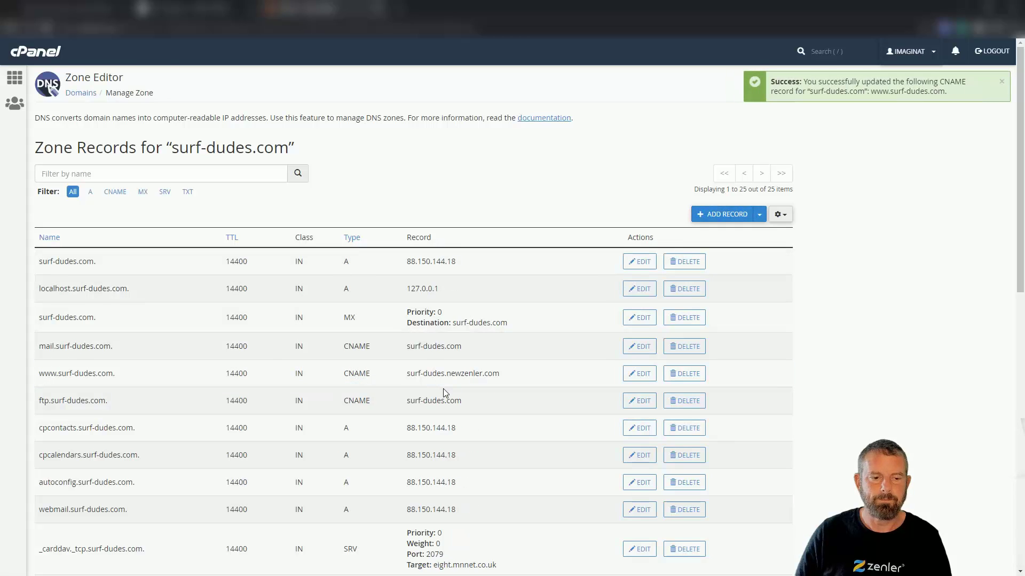
Review the support article's cPanel instructions for adding a CNAME record, including its finished record example and root domain forwarding note.
left_click(69, 9)
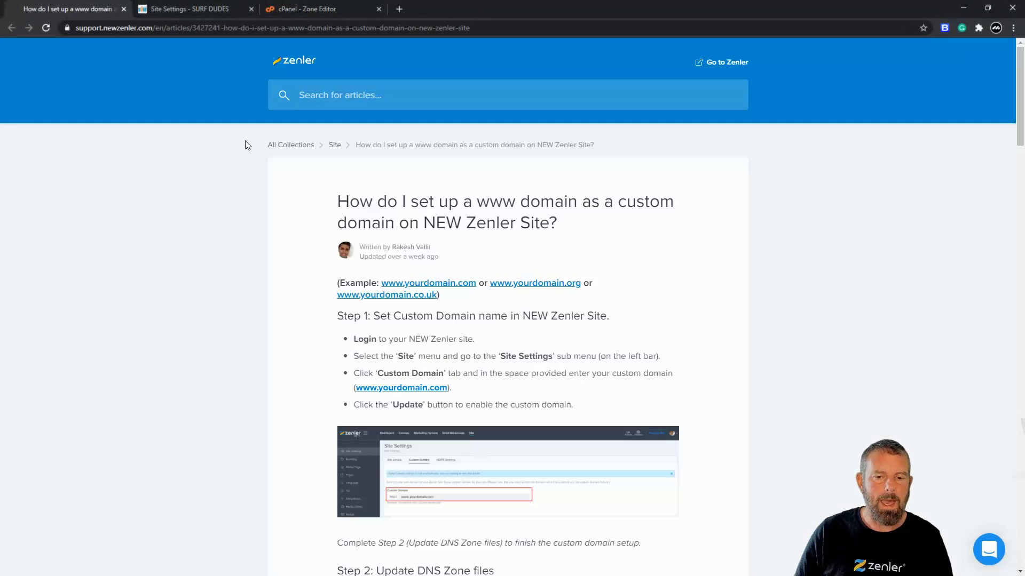
scroll(563, 329, "down", 20)
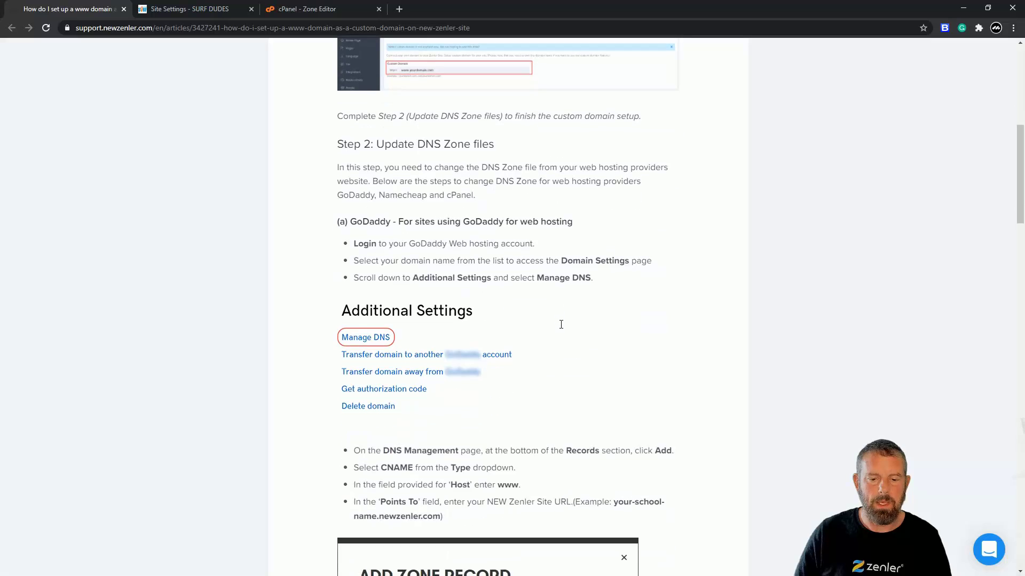
scroll(561, 328, "down", 12)
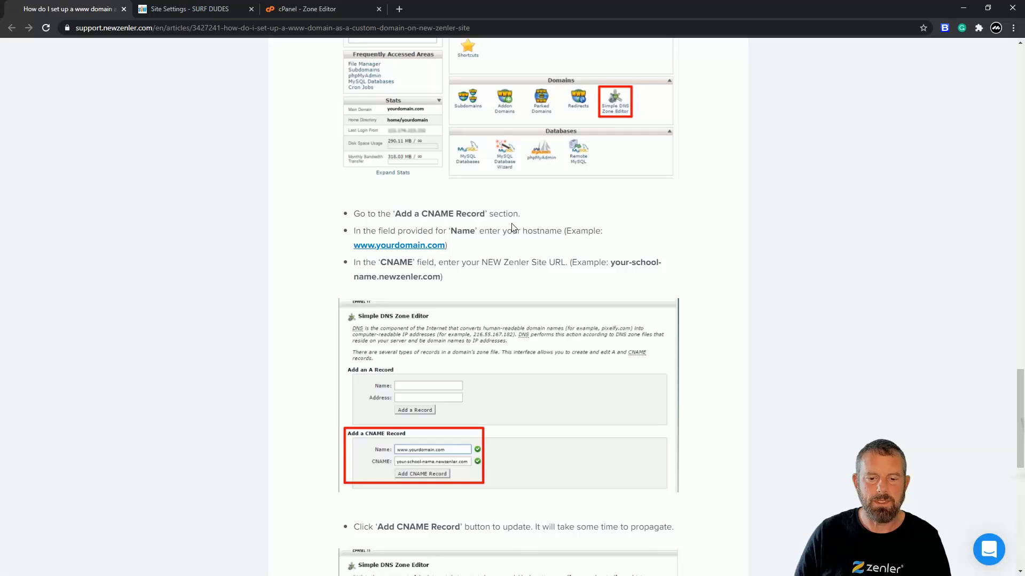
scroll(511, 227, "down", 3)
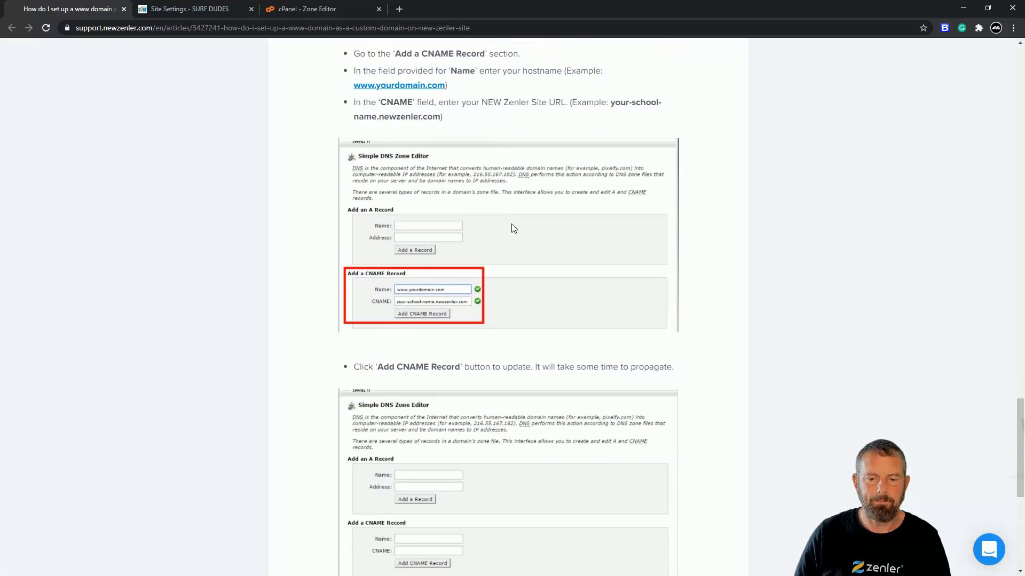
scroll(513, 228, "down", 3)
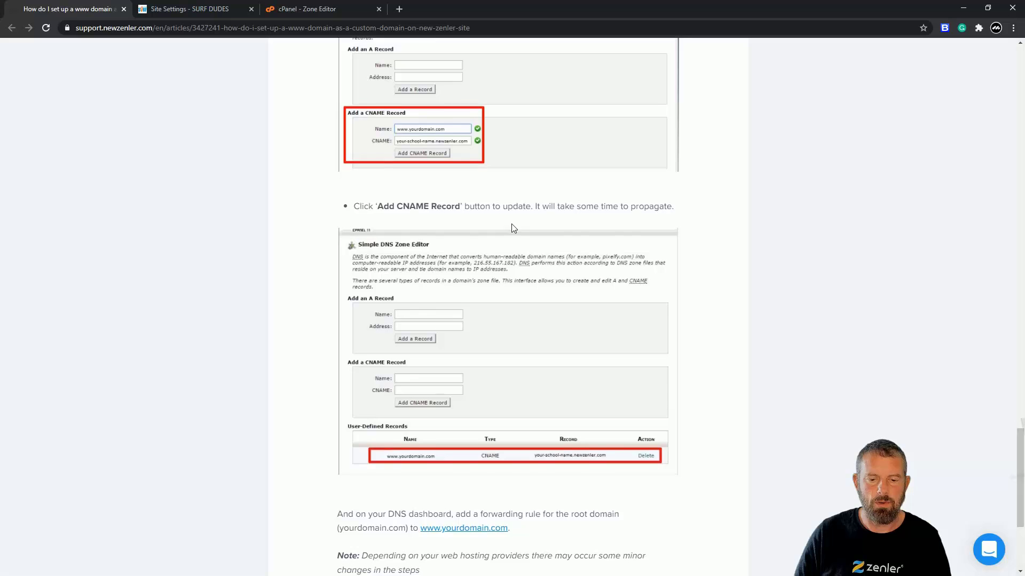
scroll(514, 228, "down", 1)
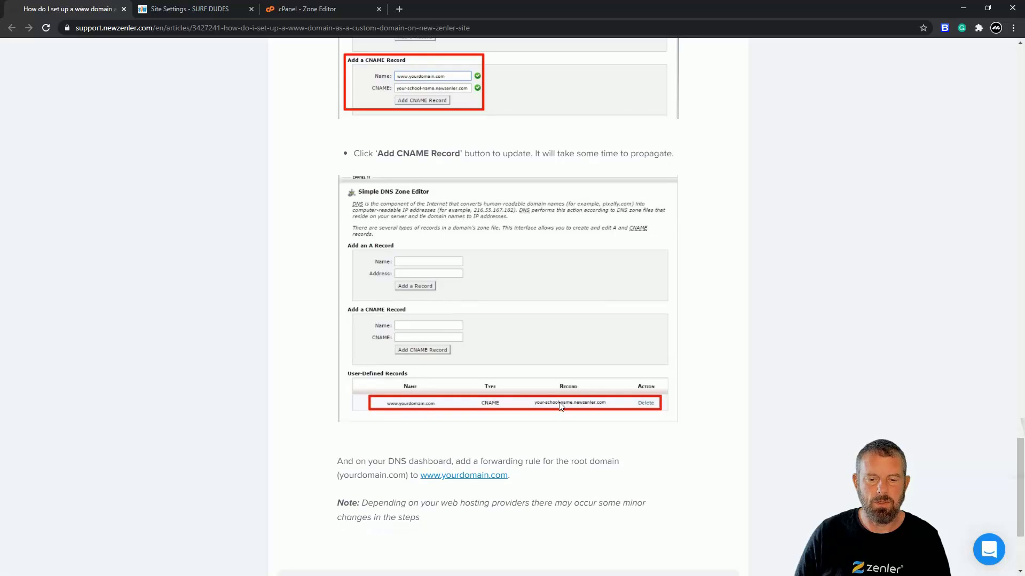
scroll(549, 416, "up", 5)
scroll(550, 413, "up", 1)
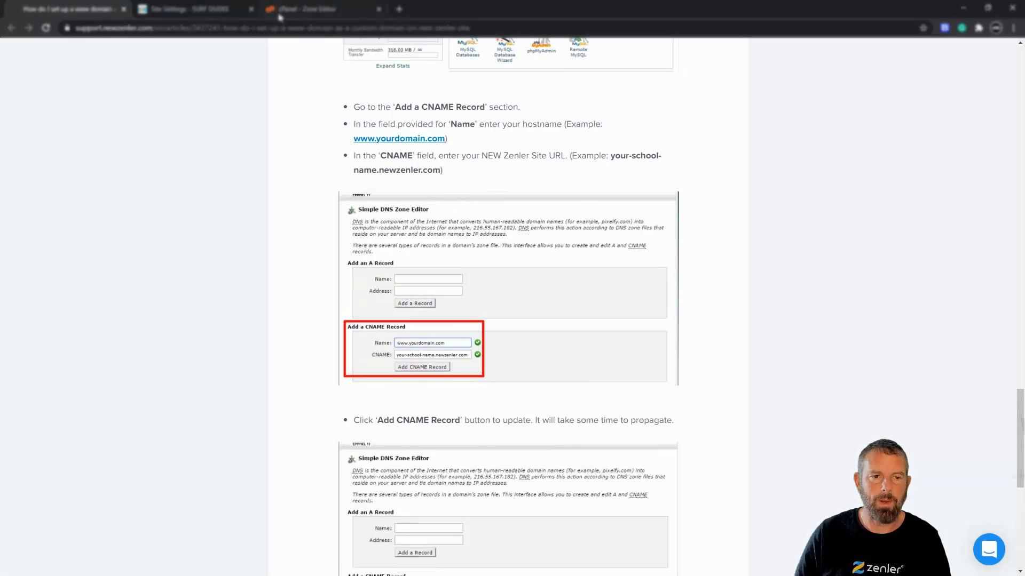
left_click(302, 9)
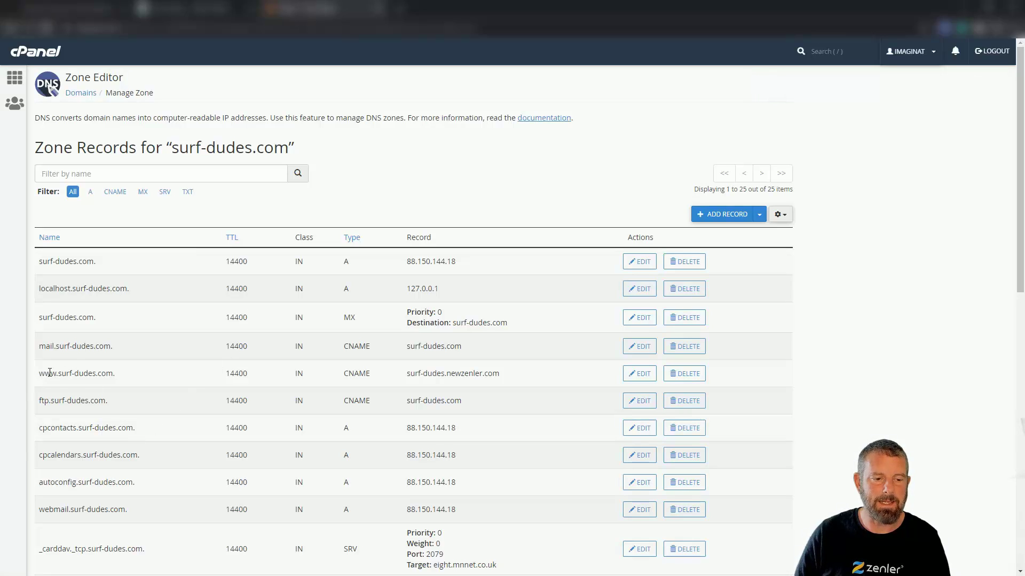
left_click_drag(39, 373, 126, 372)
left_click_drag(410, 373, 508, 374)
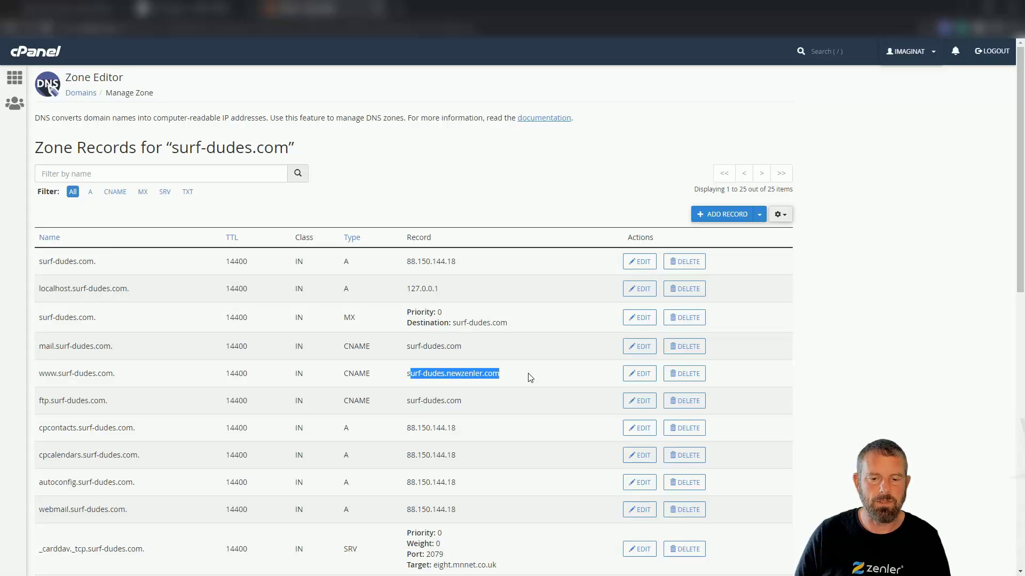
left_click(530, 378)
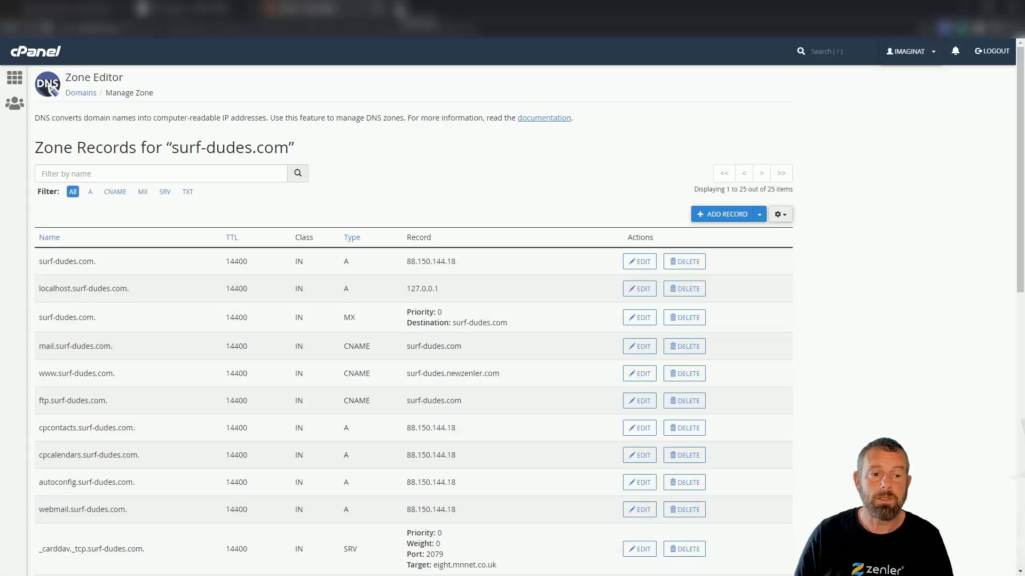
Load surf-dudes.com in a new browser tab to test the domain.
left_click(400, 9)
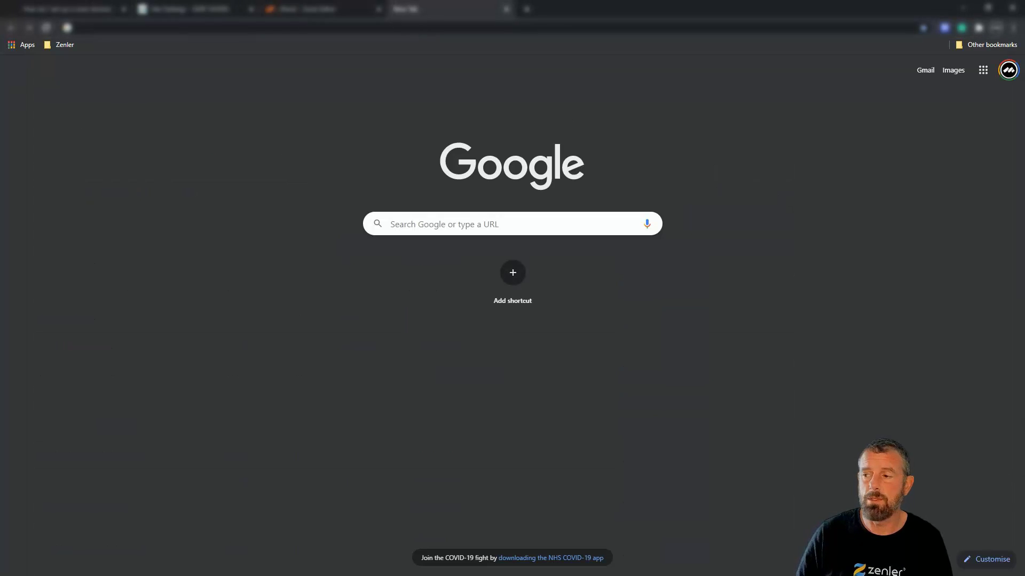
type("surf-dudes.com")
key("Return")
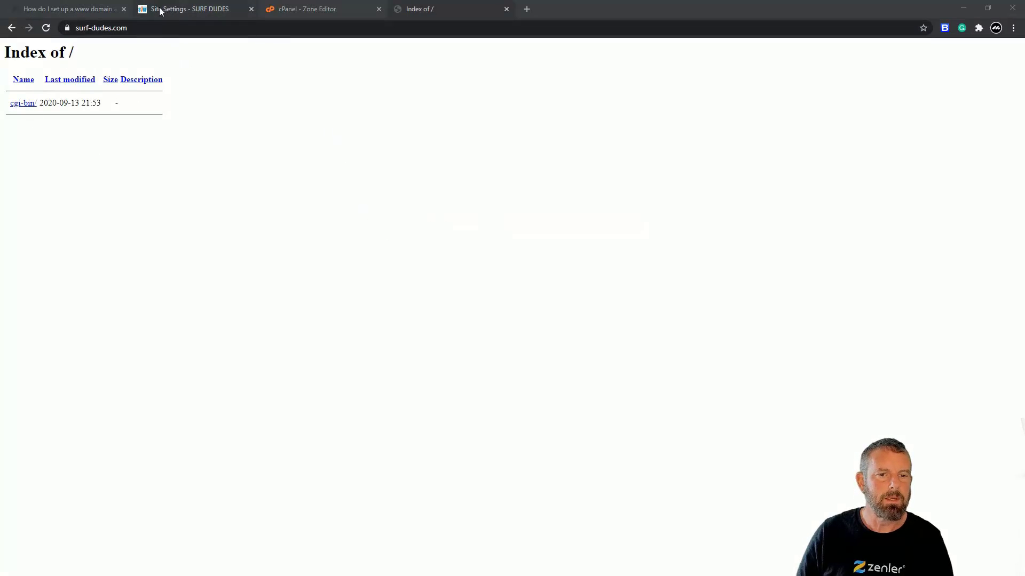
Confirm in Zenler's Custom Domain settings that the DNS CNAME setup is complete and acknowledge the note.
left_click(98, 10)
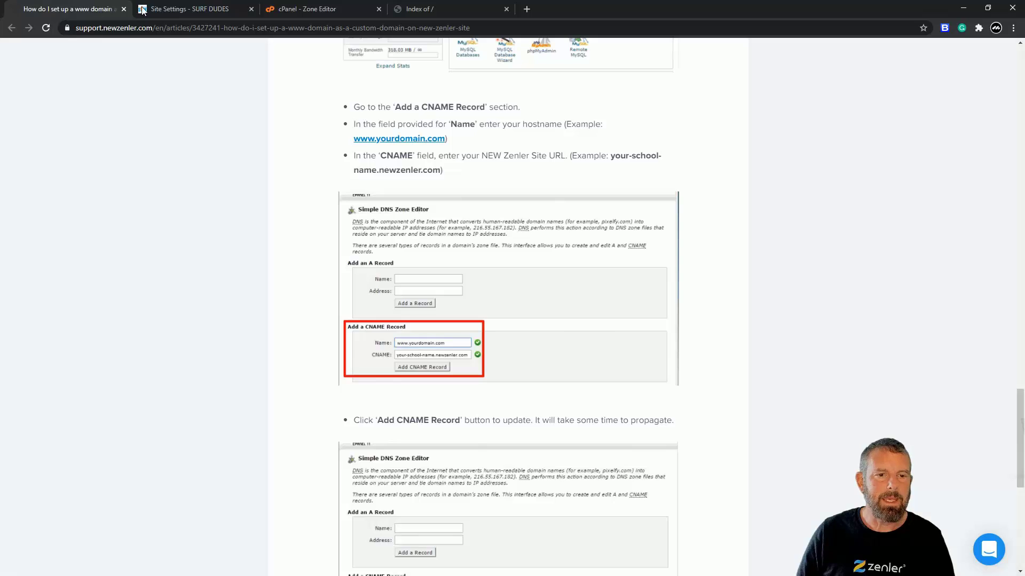
left_click(180, 9)
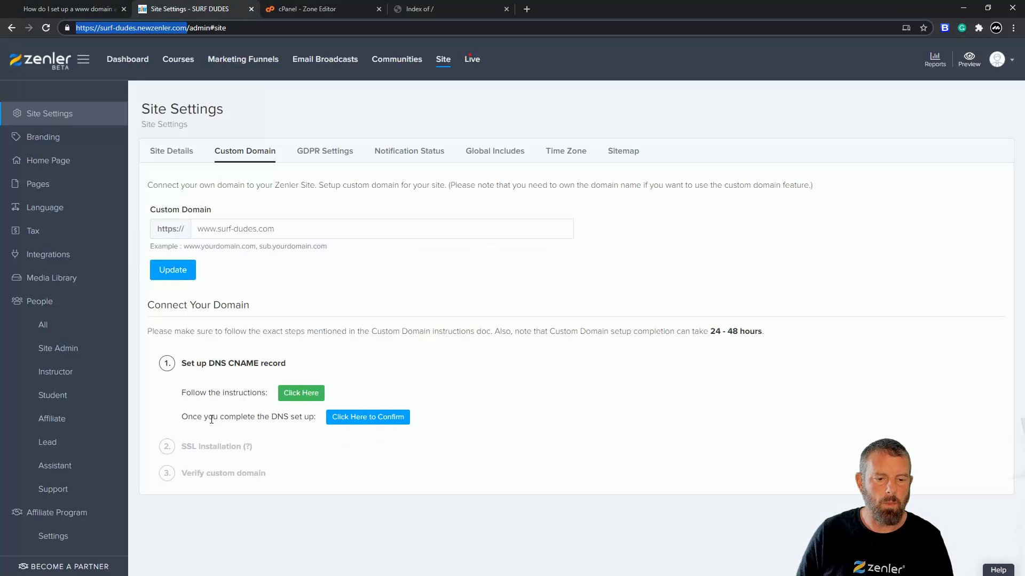
left_click_drag(221, 418, 304, 418)
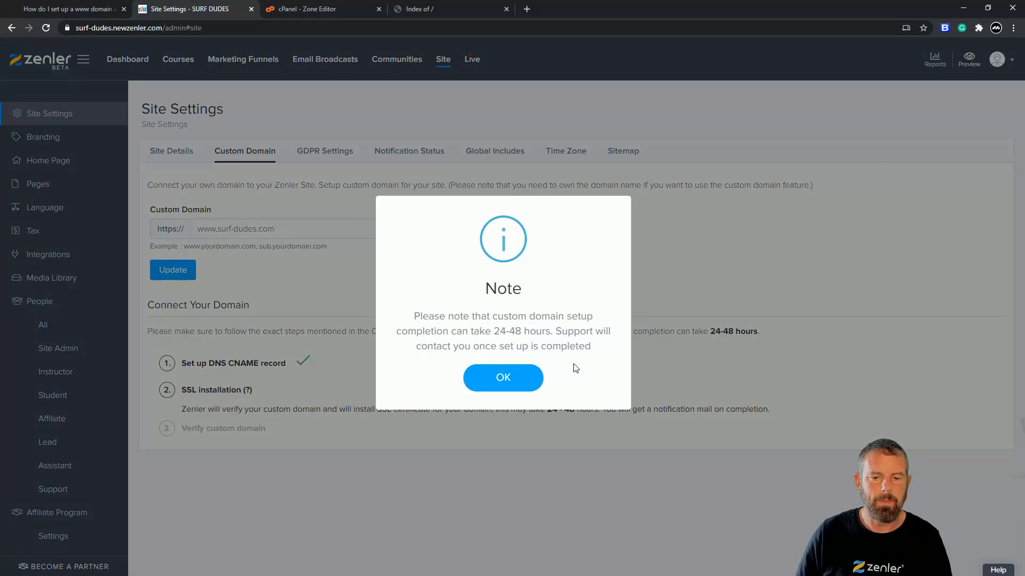
left_click(502, 381)
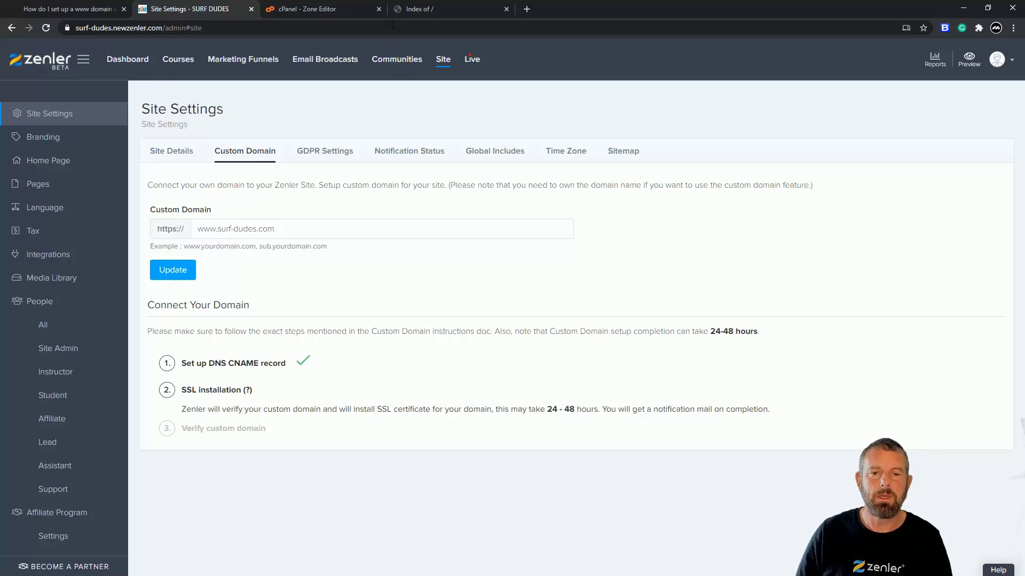
Reload the surf-dudes.com test page and return to Zenler's Custom Domain settings.
left_click(424, 9)
left_click(46, 28)
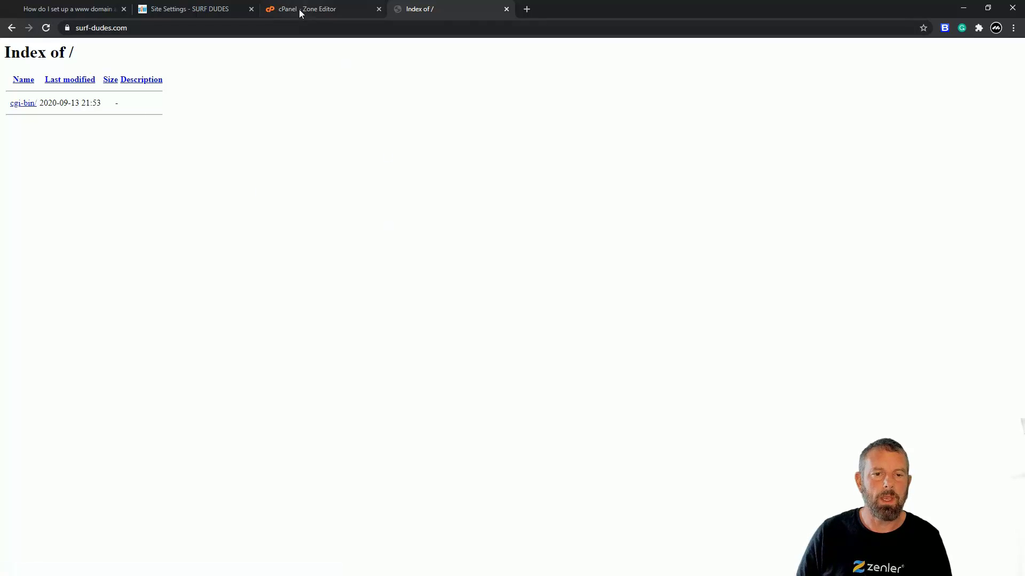
left_click(209, 8)
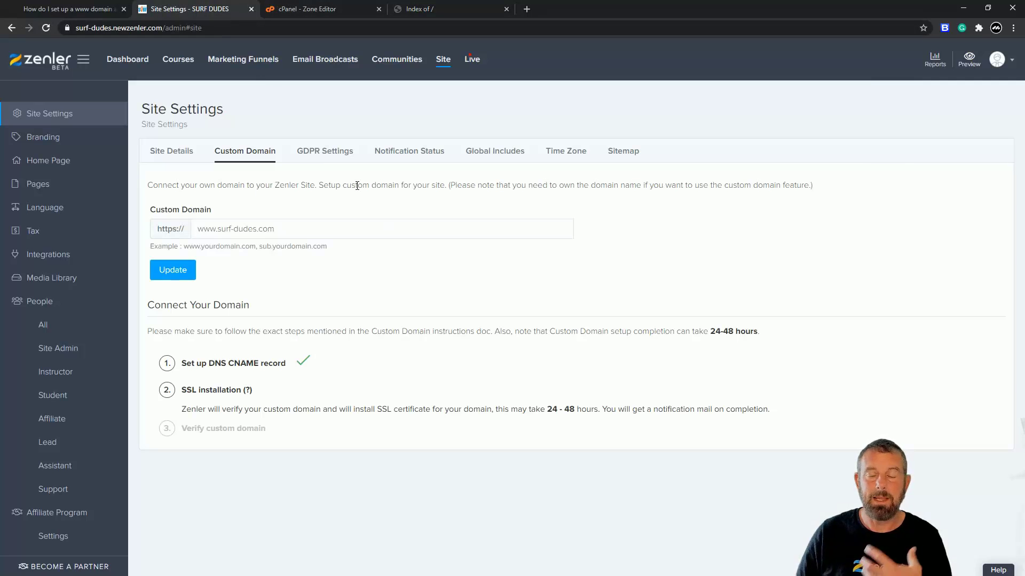
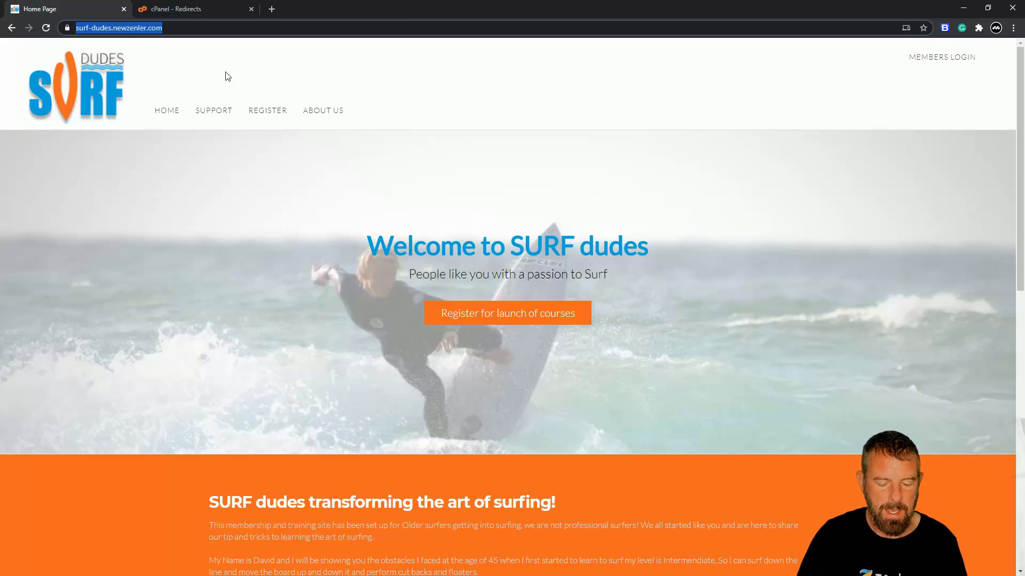
type("sur")
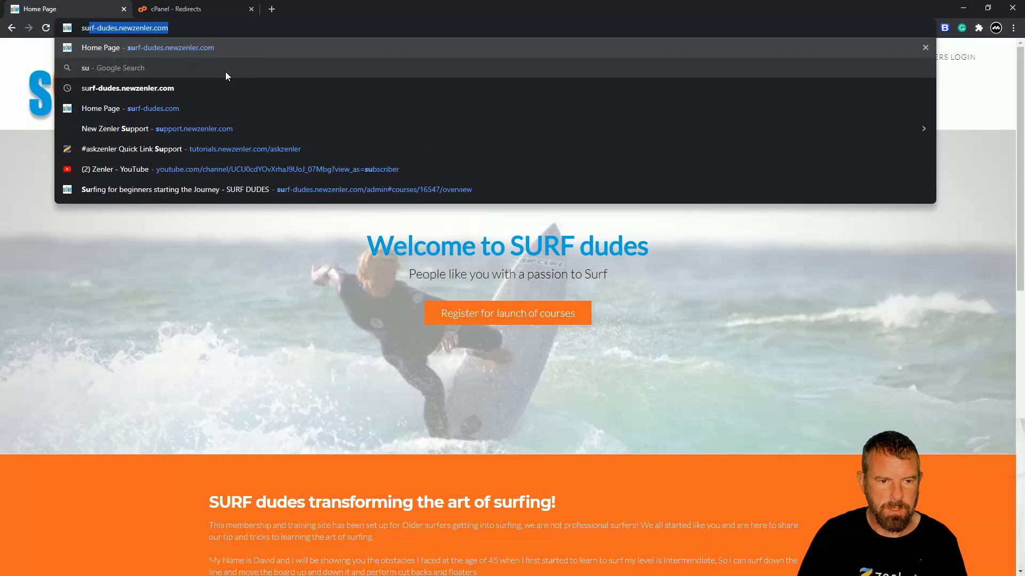
left_click(149, 156)
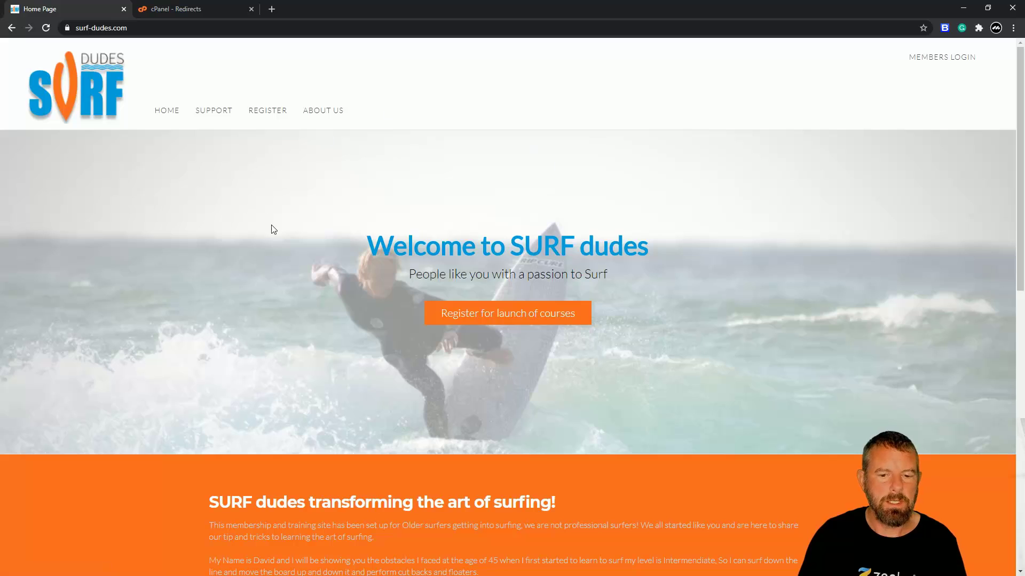
left_click(78, 27)
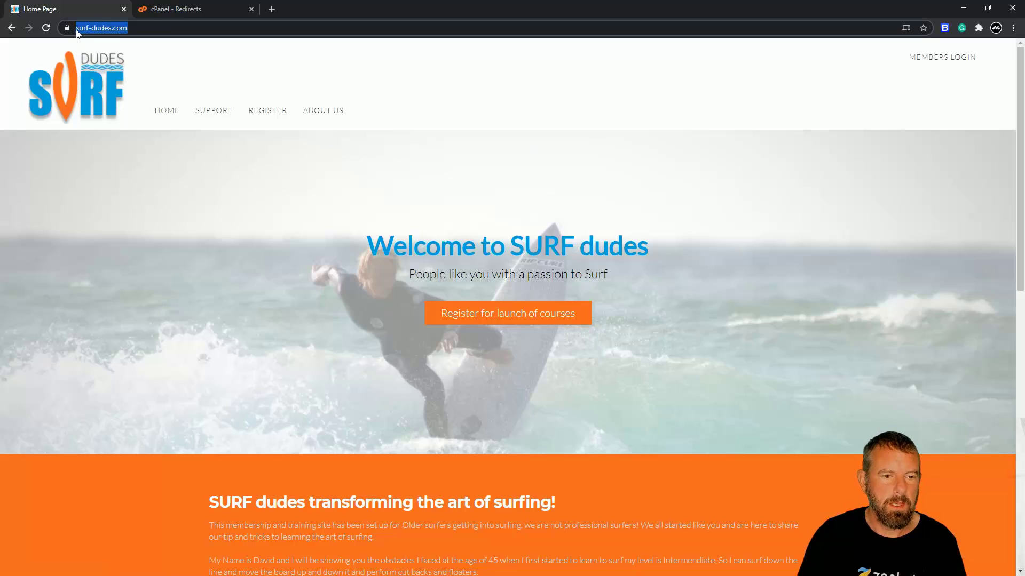
left_click(82, 32)
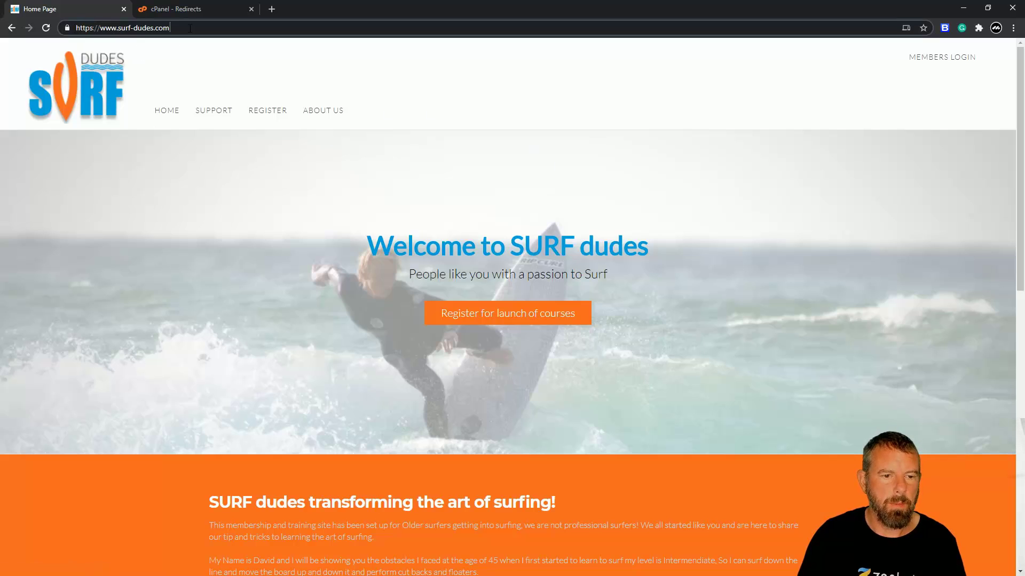
key("Return")
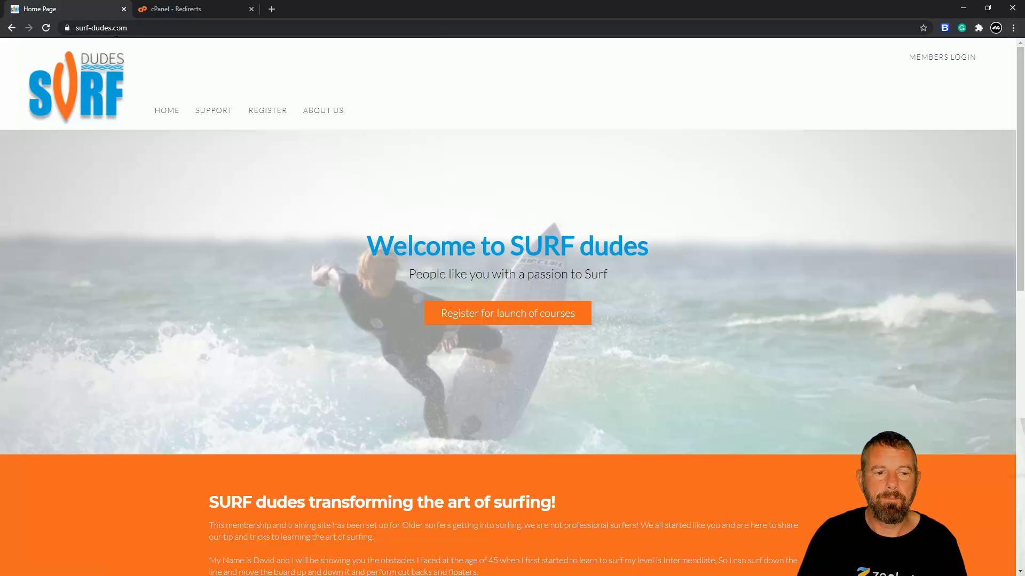
left_click(147, 29)
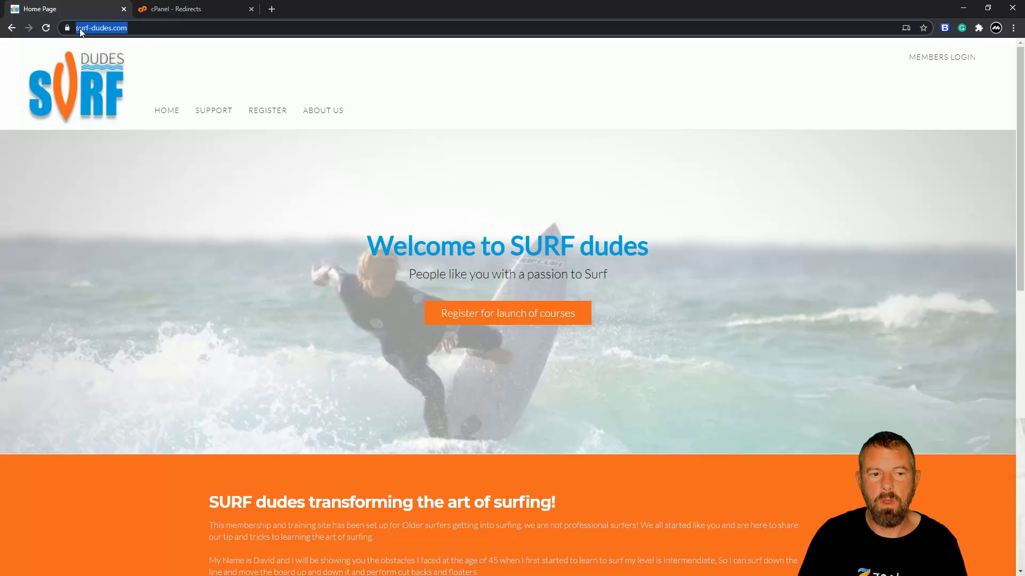
left_click(118, 28)
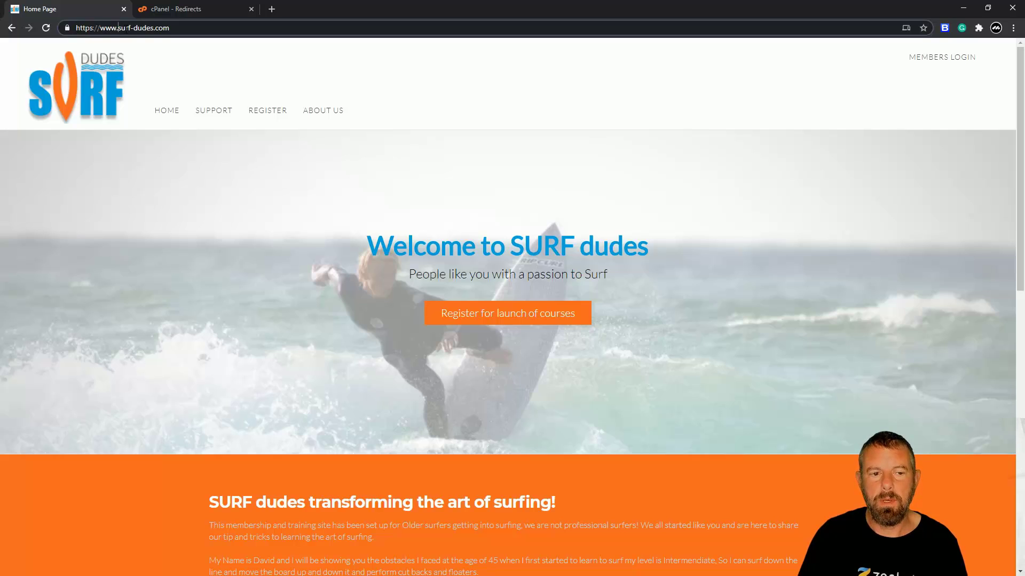
Inspect the full address of the loaded home page and switch to an incognito window.
left_click_drag(117, 30, 62, 25)
left_click(209, 29)
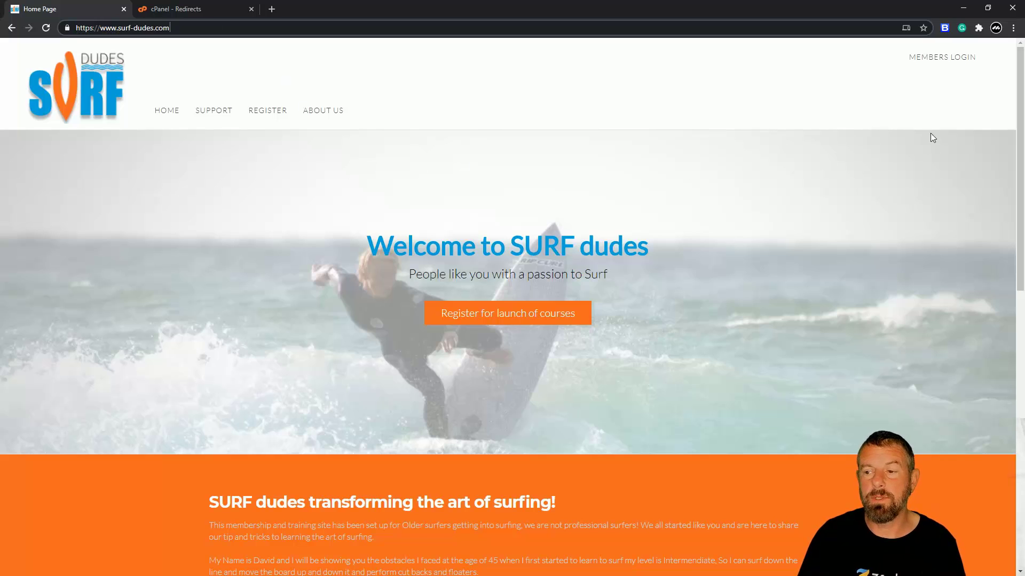
left_click(1013, 28)
left_click(947, 71)
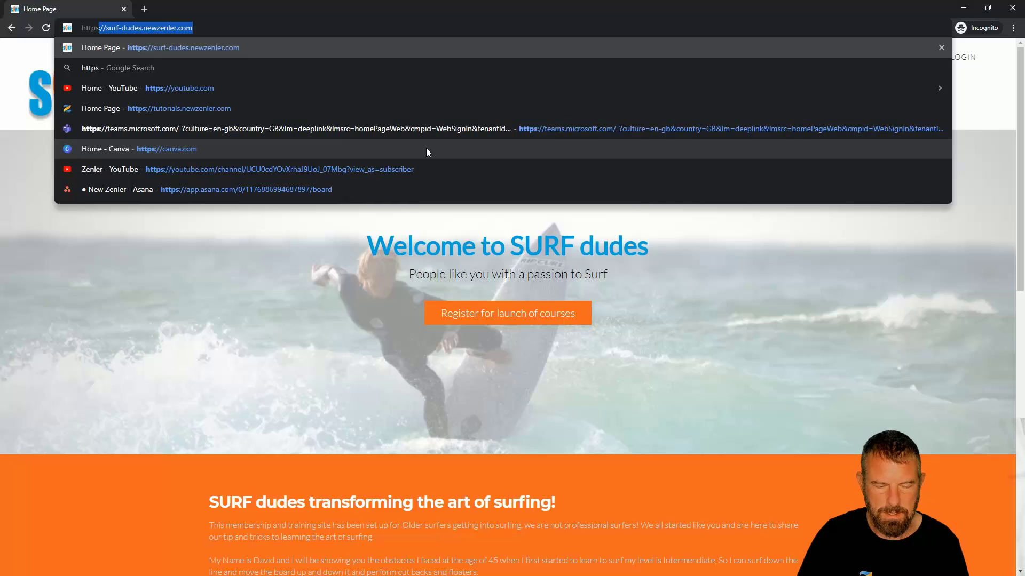
type("https//")
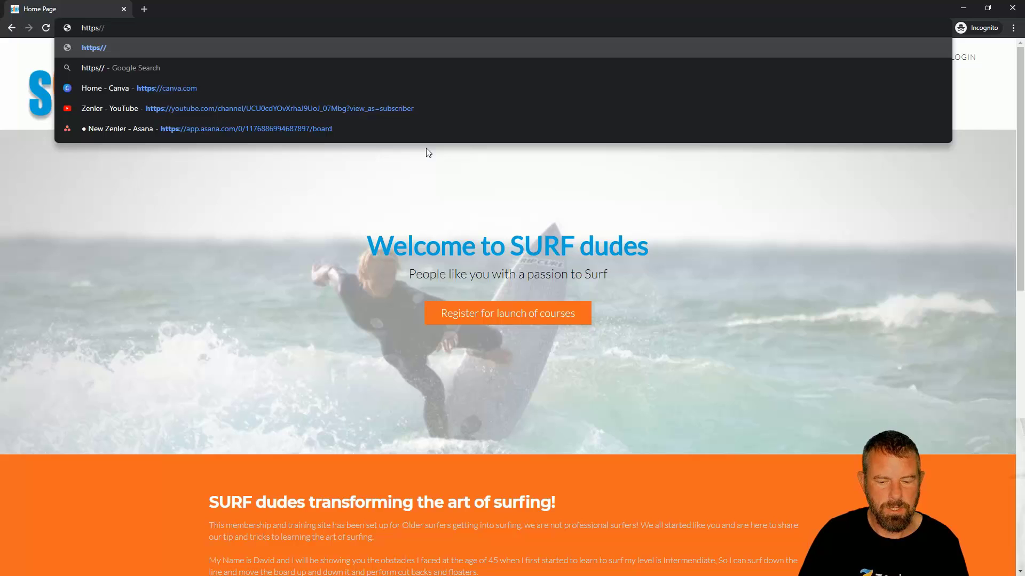
type(":")
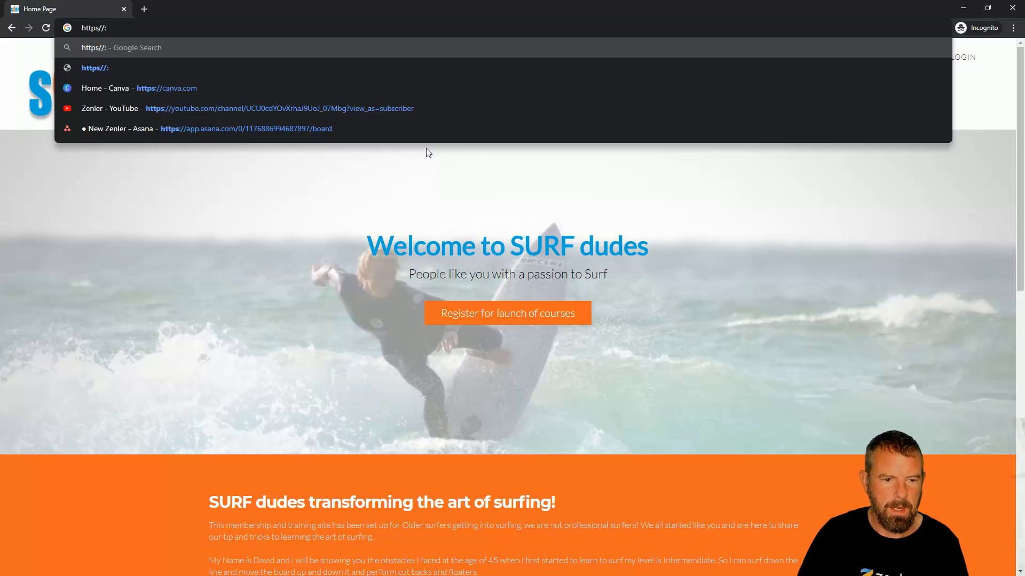
key("BackSpace")
key("BackSpace")
key("BackSpace")
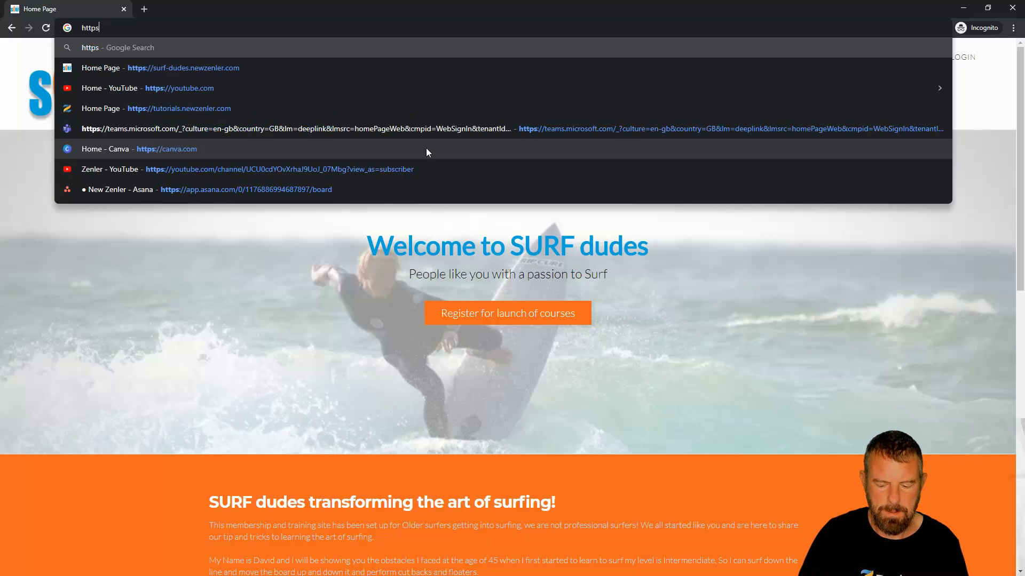
type("://")
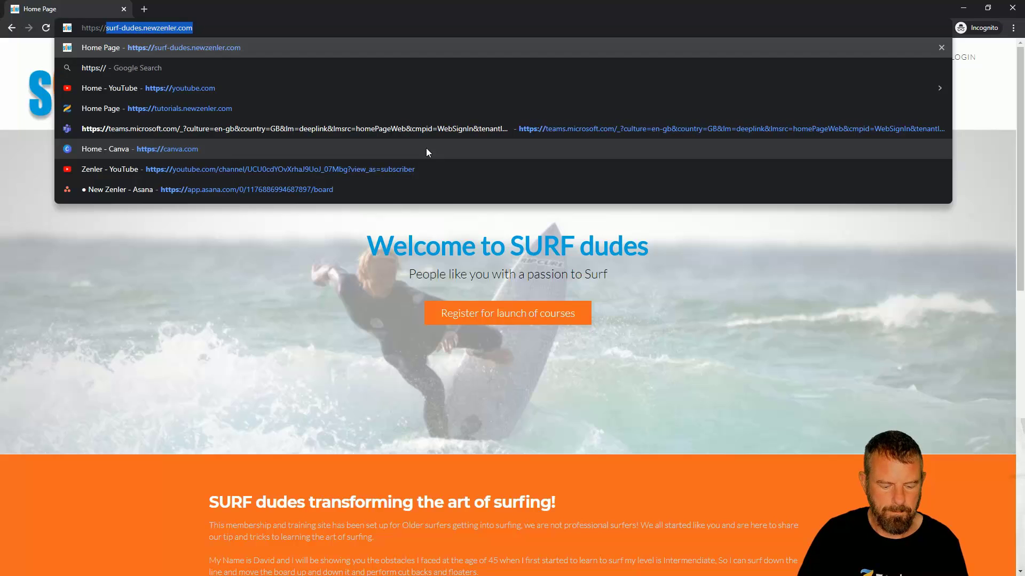
type("s")
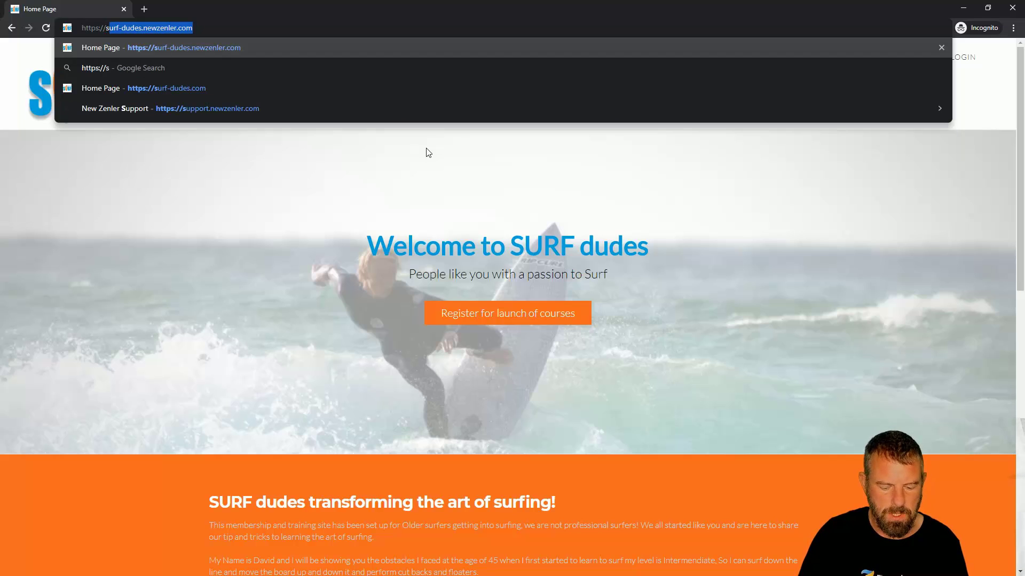
type("urf-dudes")
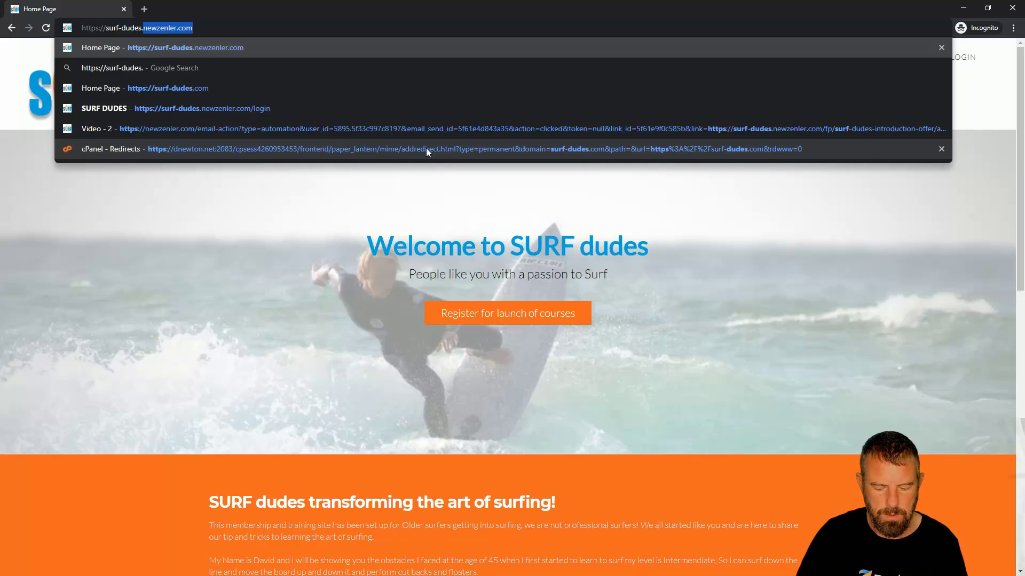
type(".com")
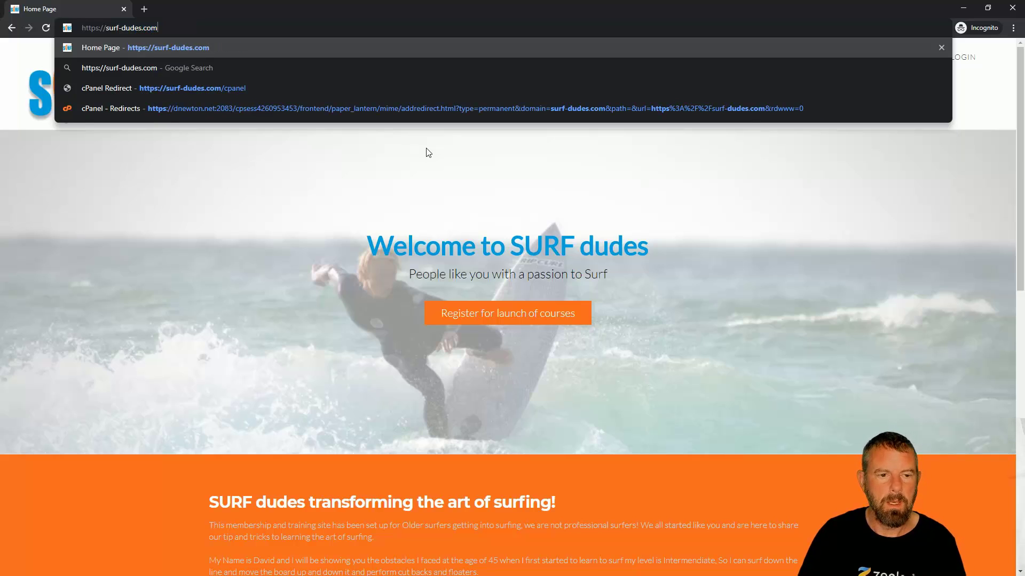
key("Return")
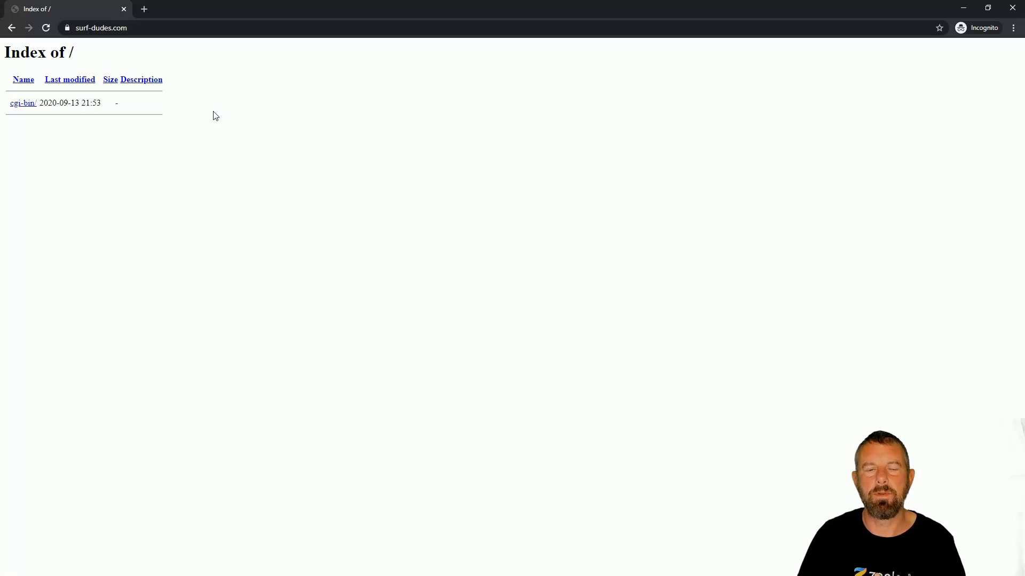
left_click(74, 29)
left_click(77, 29)
left_click(78, 30)
left_click_drag(101, 28, 76, 29)
type("www.")
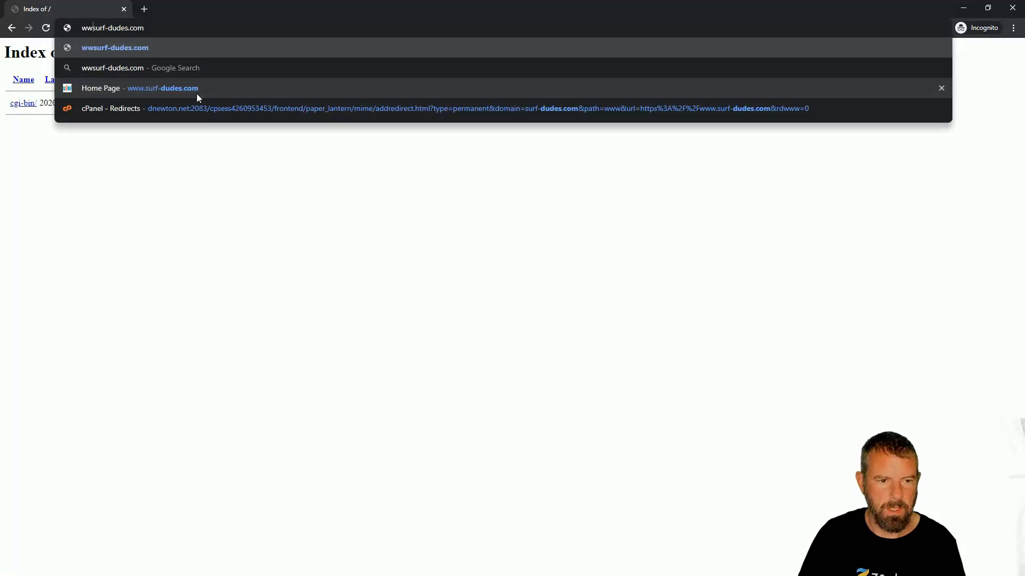
key("Return")
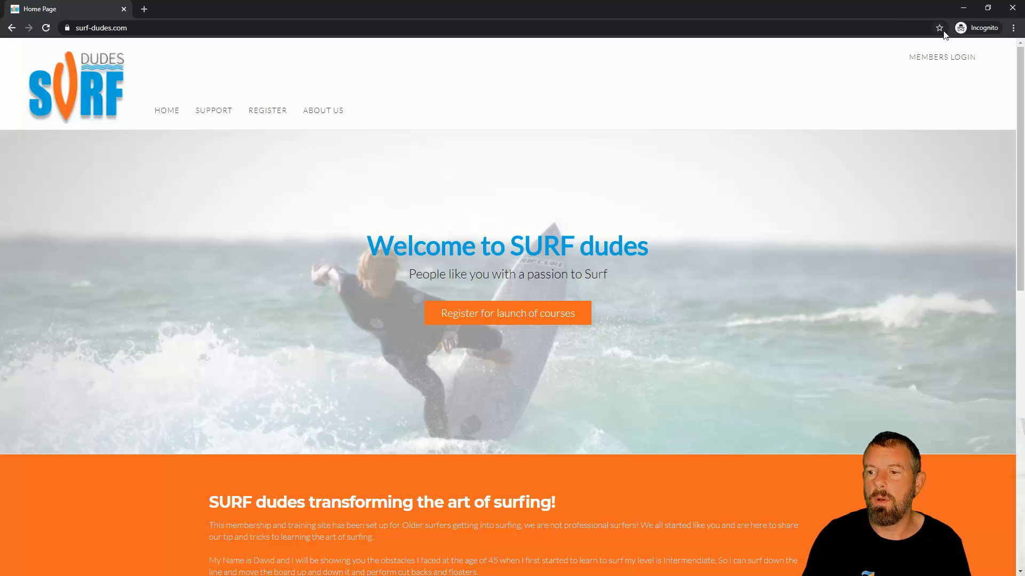
Put the incognito window away, open the Redirects page in cPanel from its main page and review the current redirects.
left_click(963, 8)
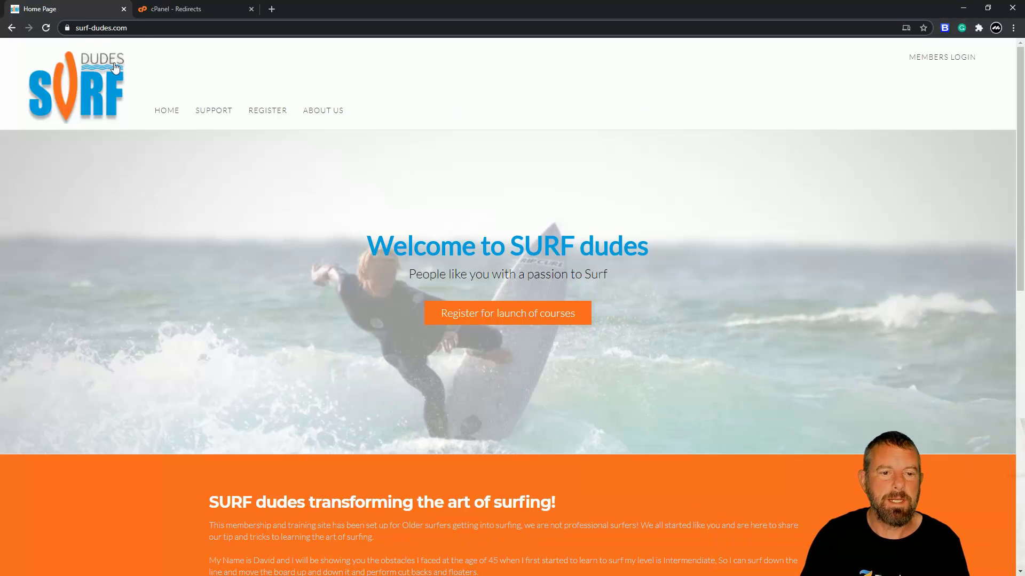
left_click(175, 13)
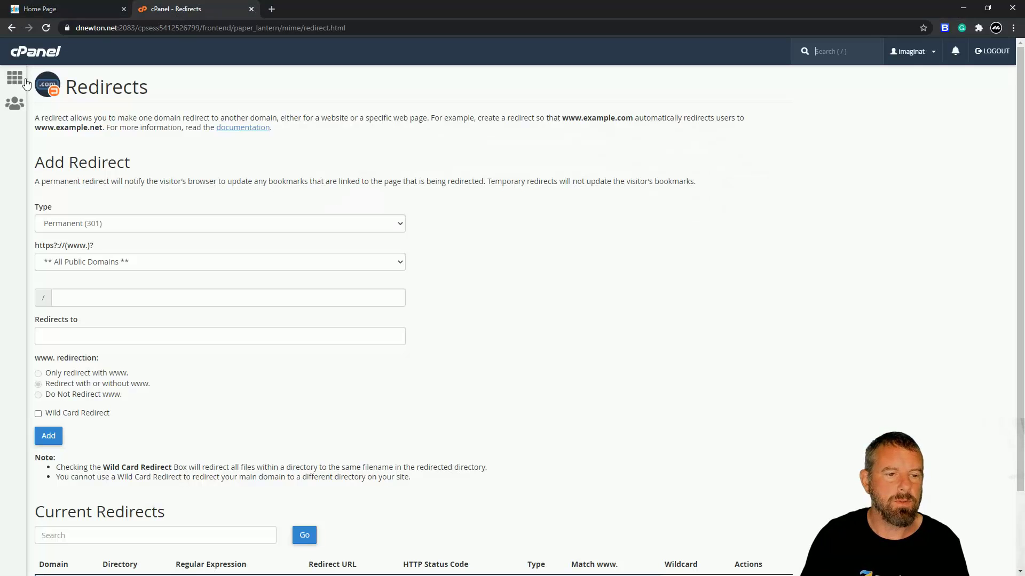
key("F5")
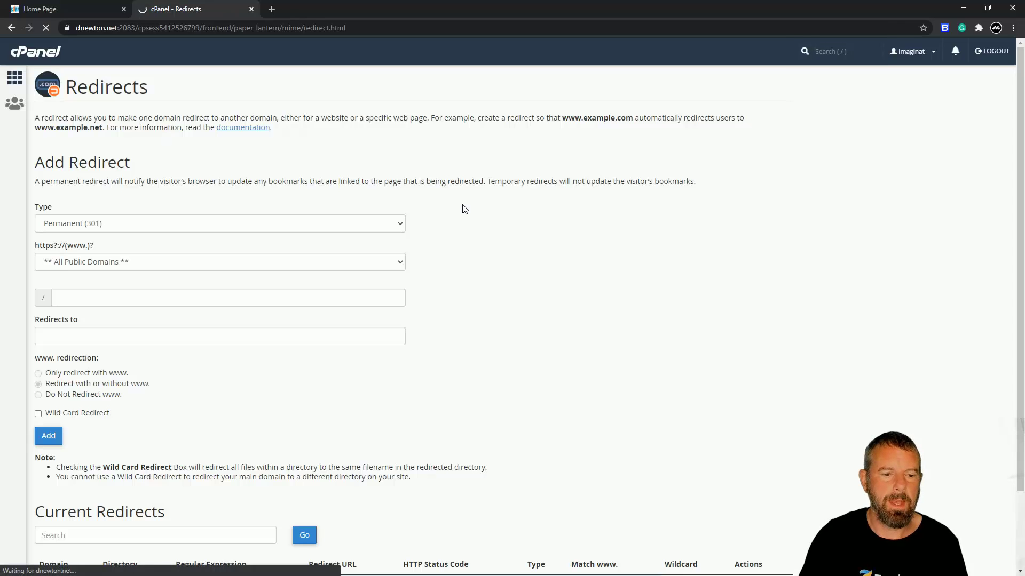
scroll(365, 284, "down", 3)
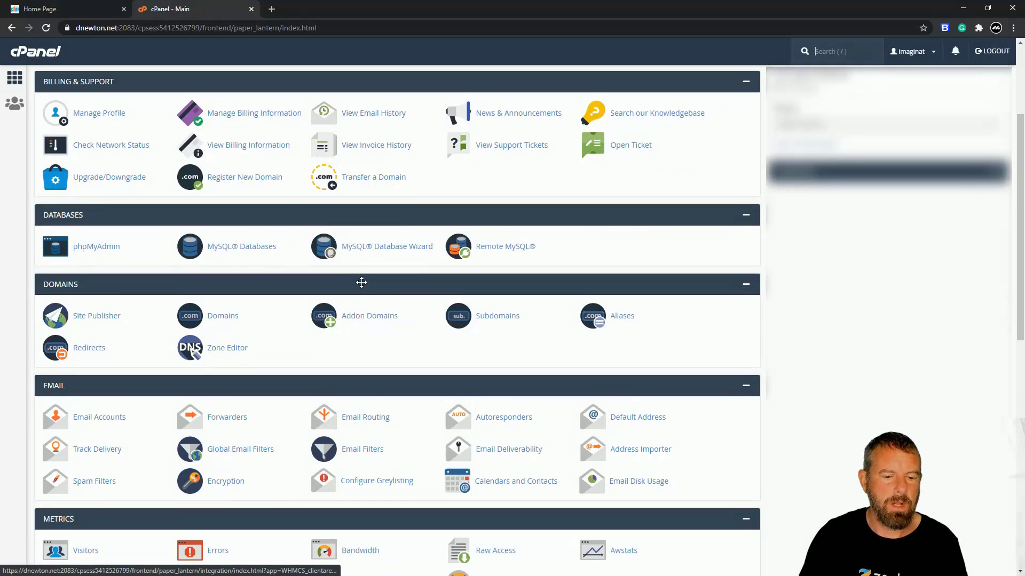
left_click(90, 350)
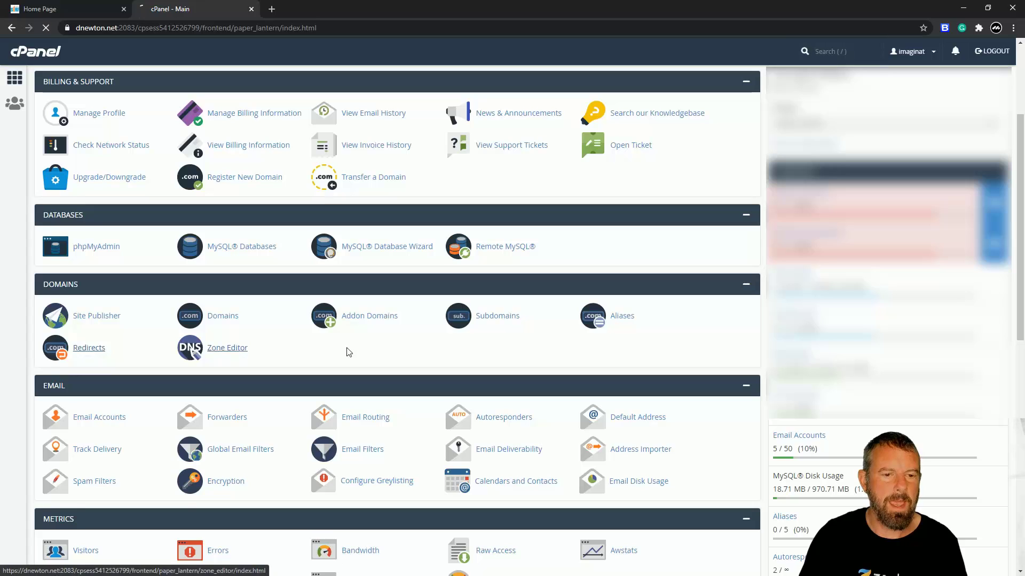
scroll(465, 332, "down", 2)
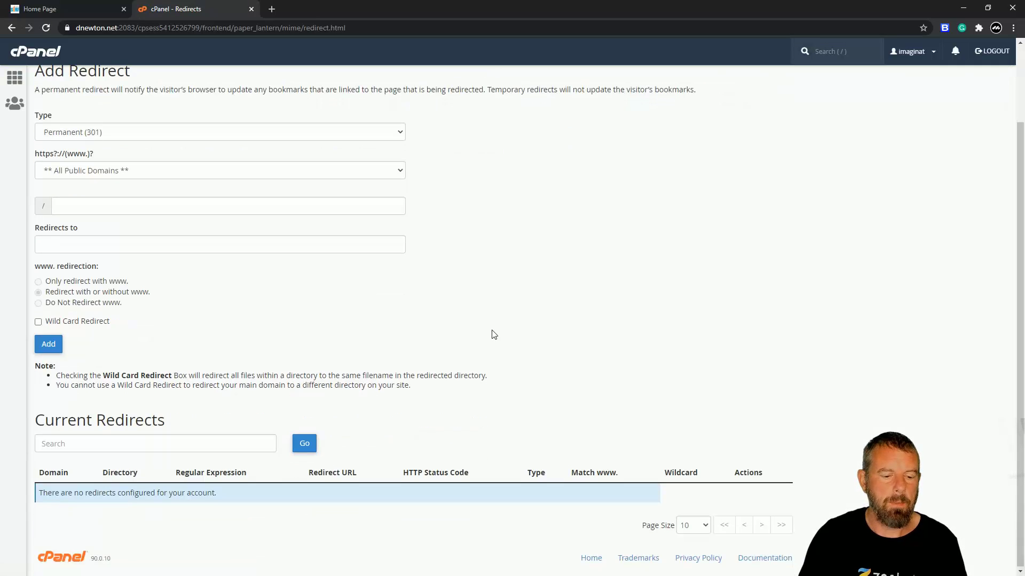
scroll(494, 332, "up", 2)
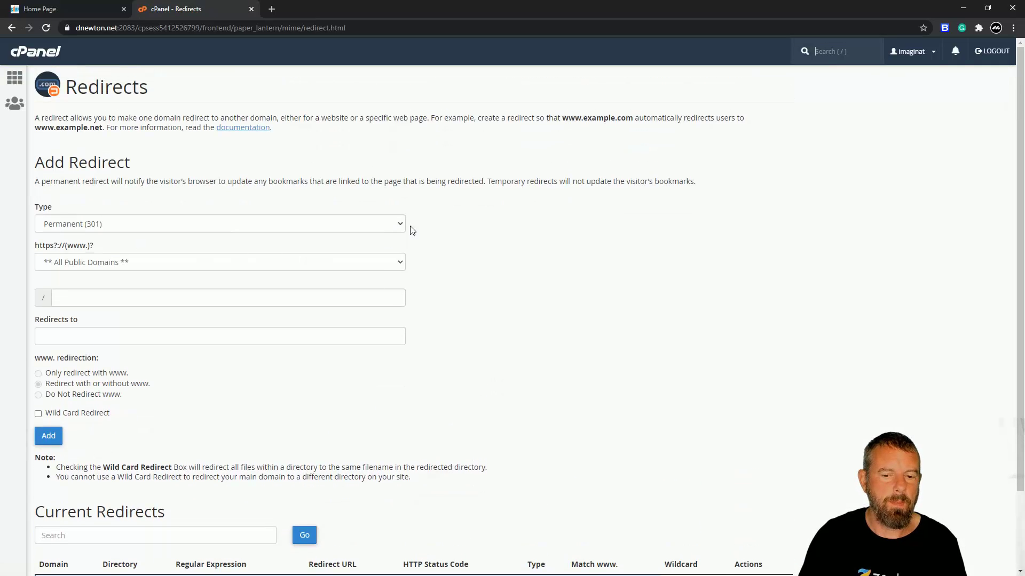
left_click(400, 264)
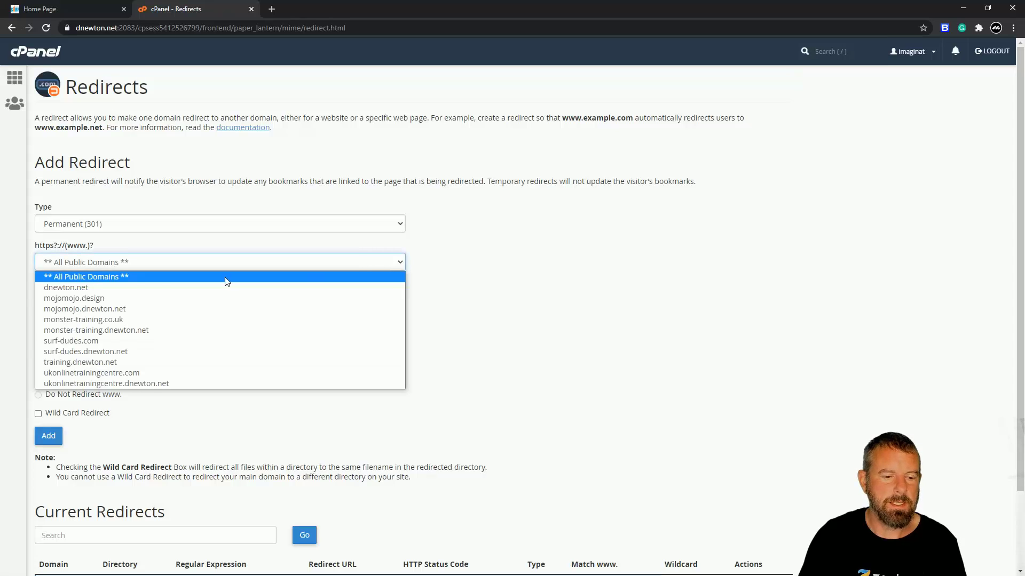
left_click(66, 342)
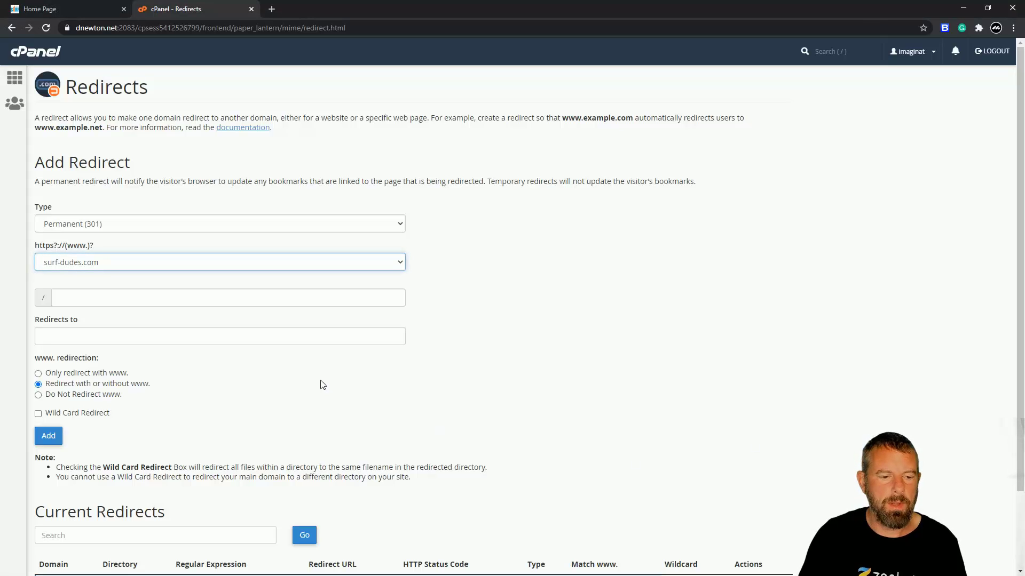
left_click(57, 263)
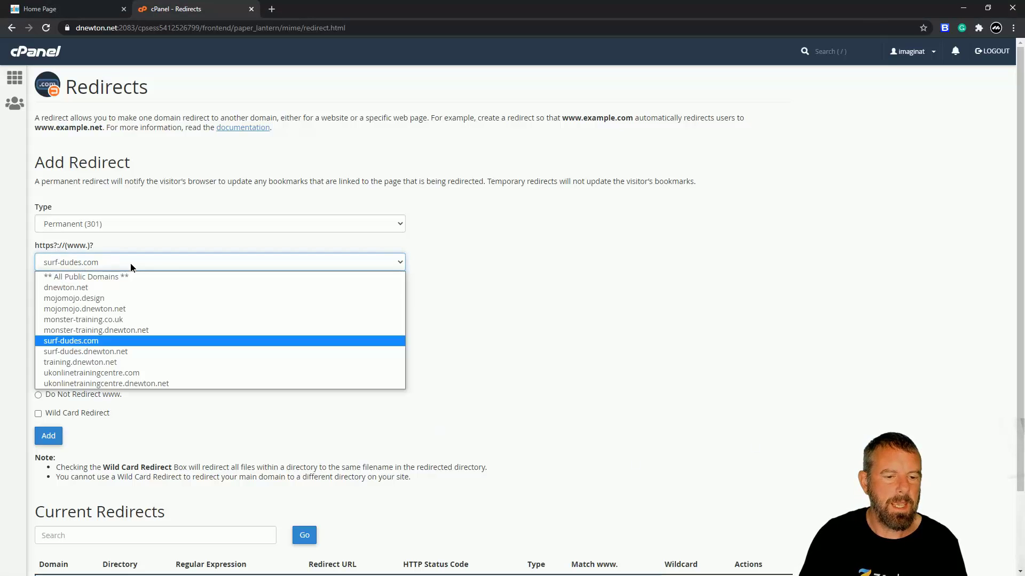
left_click(541, 293)
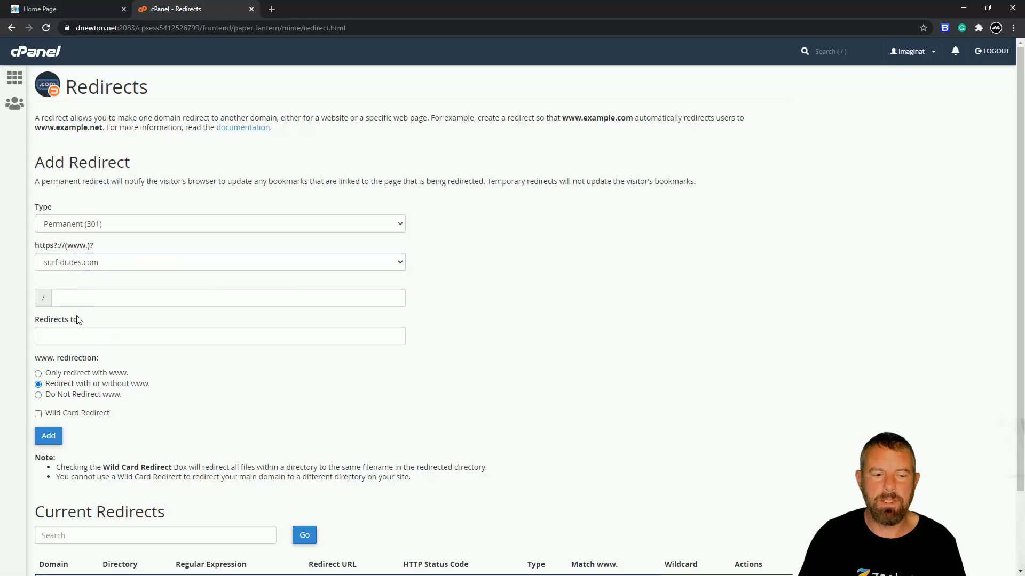
left_click(64, 338)
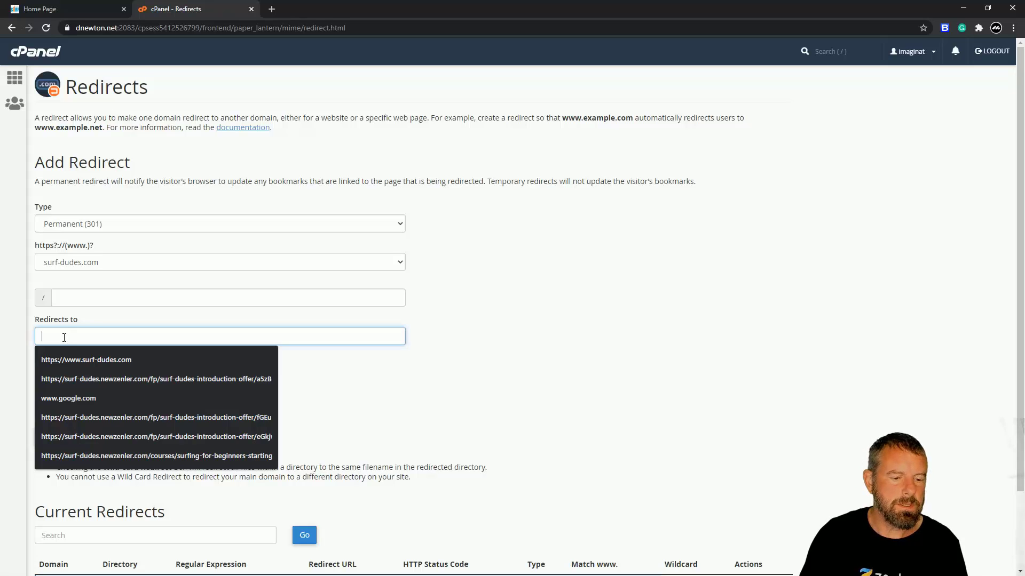
left_click(59, 357)
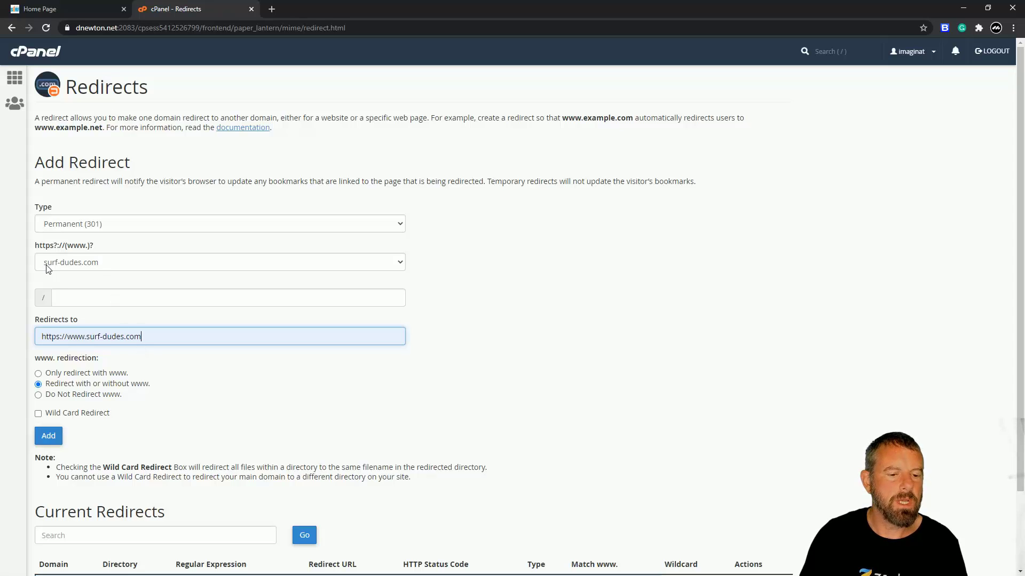
Check the www prefix of the domain in Zenler's Custom Domain site settings.
left_click(73, 9)
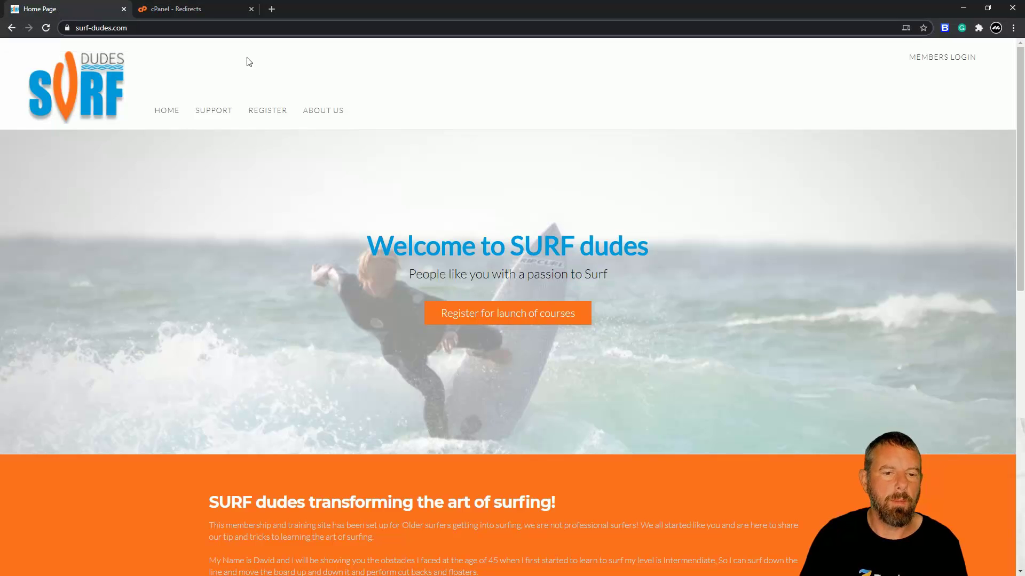
left_click(943, 59)
left_click(442, 63)
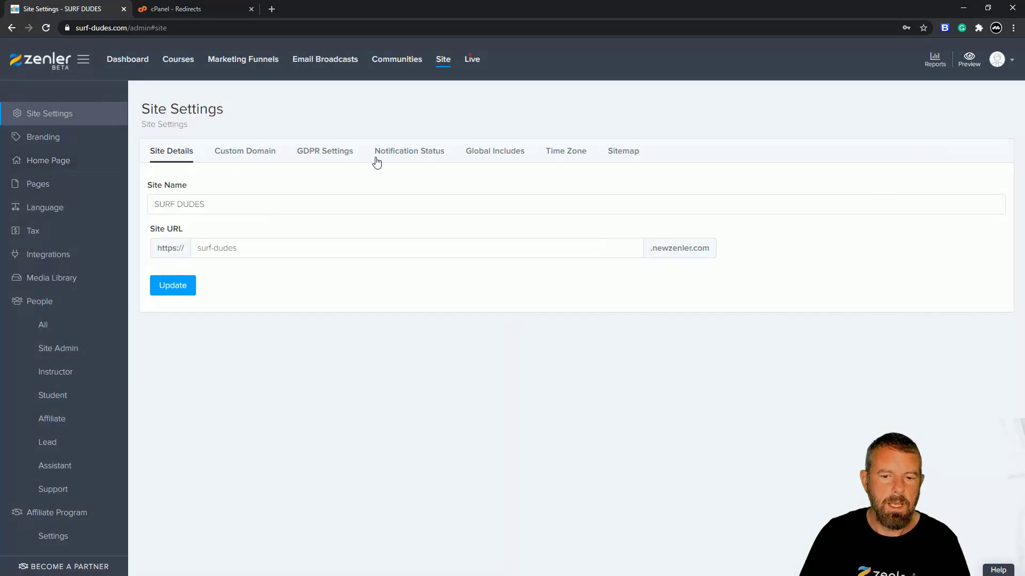
left_click(246, 154)
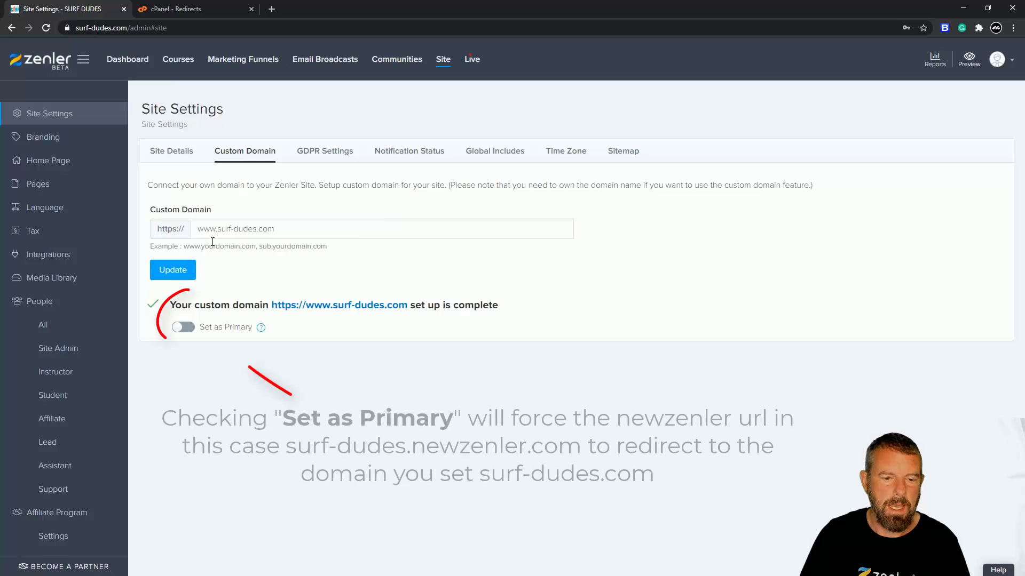
mouse_move(204, 228)
left_mouse_down()
mouse_move(217, 228)
mouse_move(199, 229)
left_mouse_up()
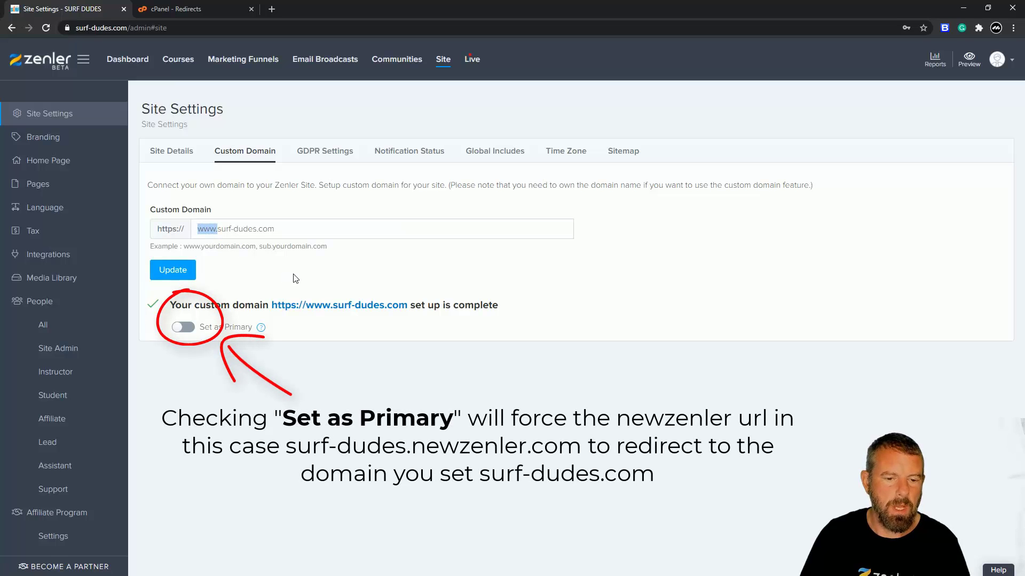
left_click(382, 388)
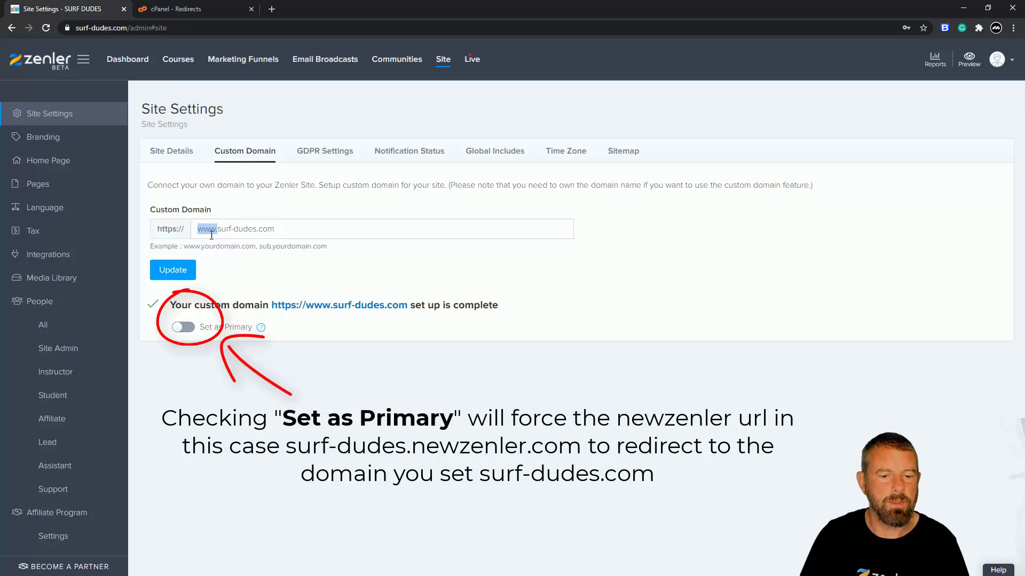
Return to cPanel, add the filled-in surf-dudes.com redirect and view it in the list of current redirects.
left_click(203, 11)
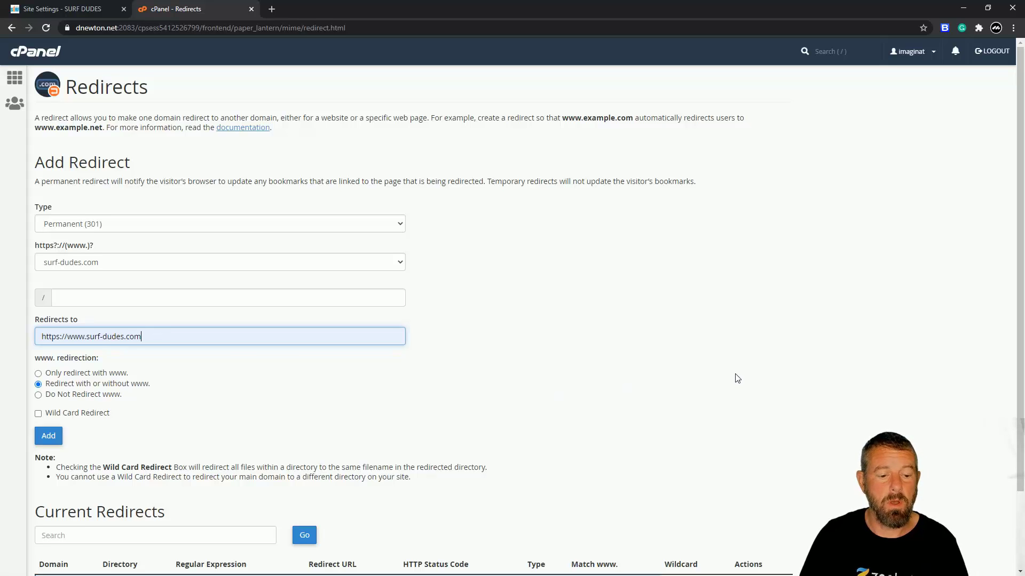
scroll(737, 378, "down", 1)
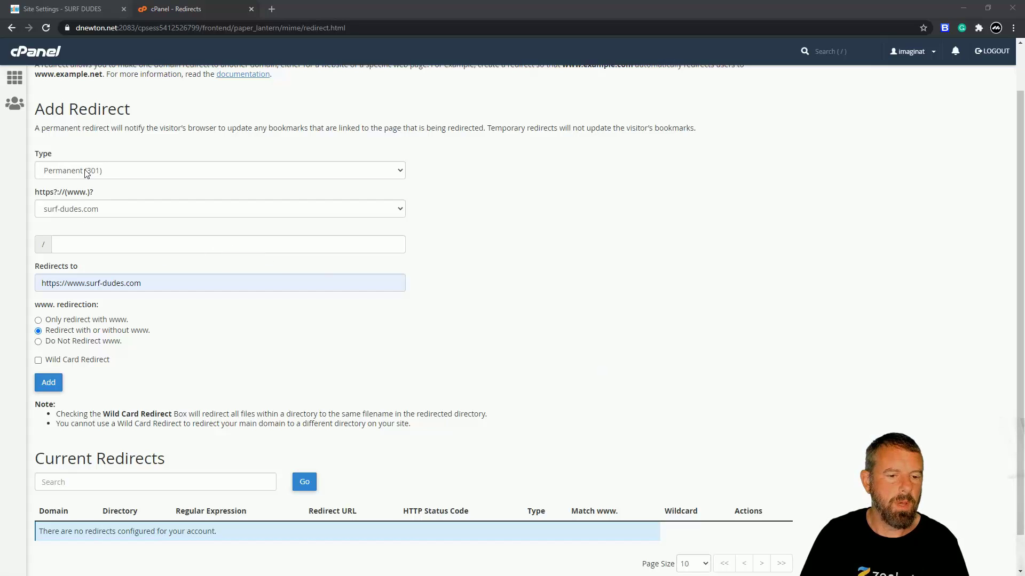
scroll(539, 324, "down", 1)
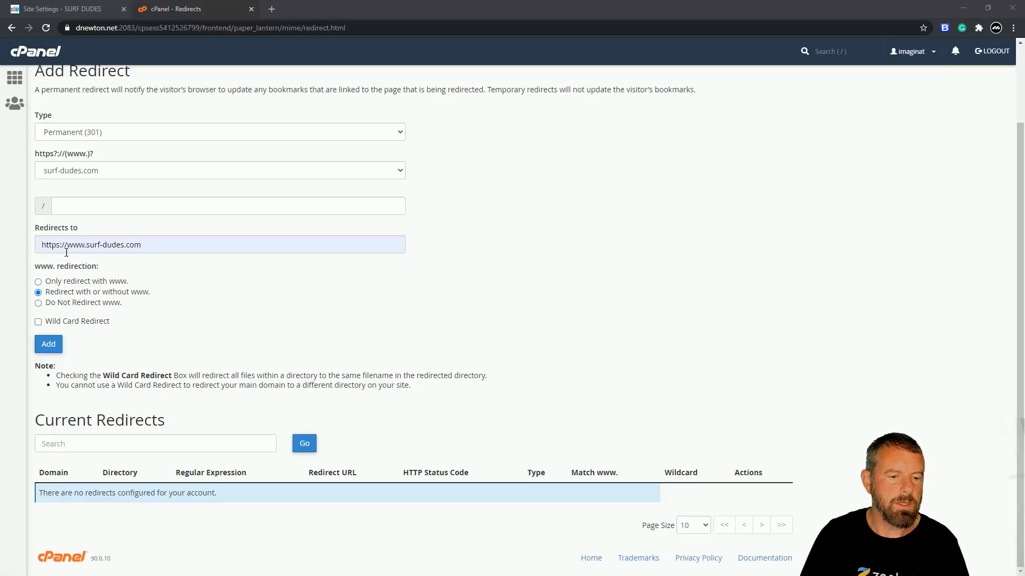
left_click(53, 346)
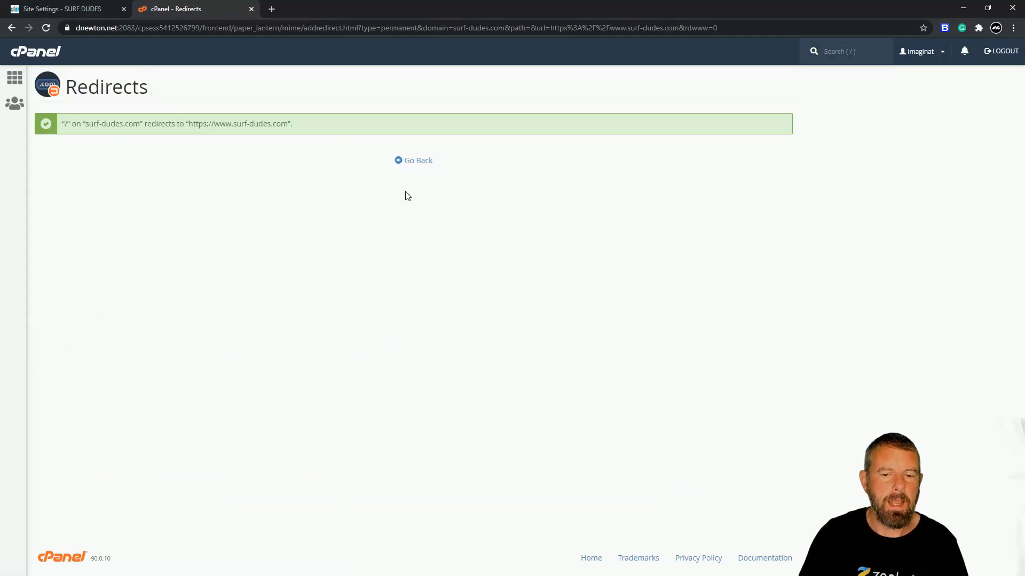
left_click(416, 166)
scroll(506, 359, "down", 2)
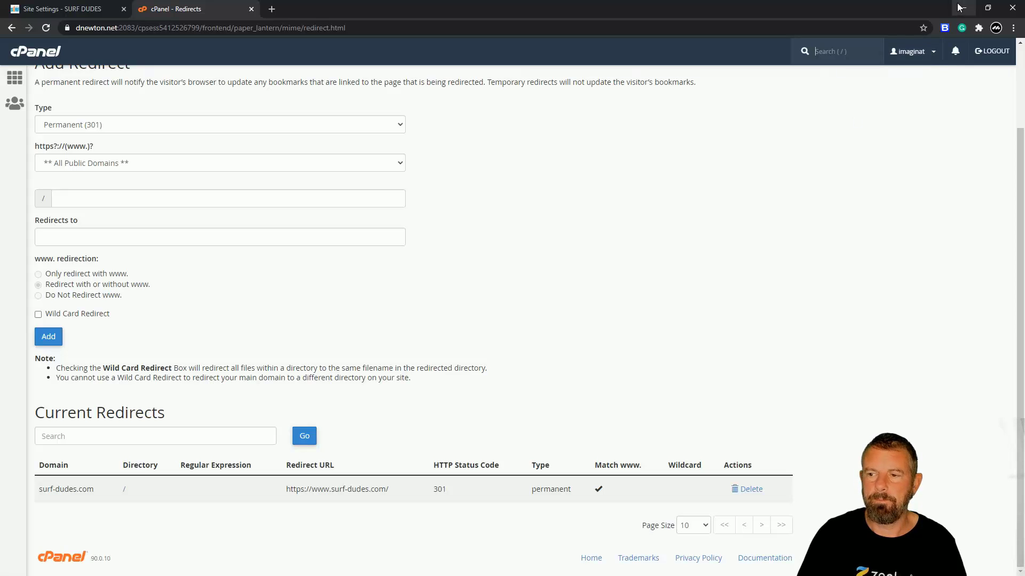
key("slash")
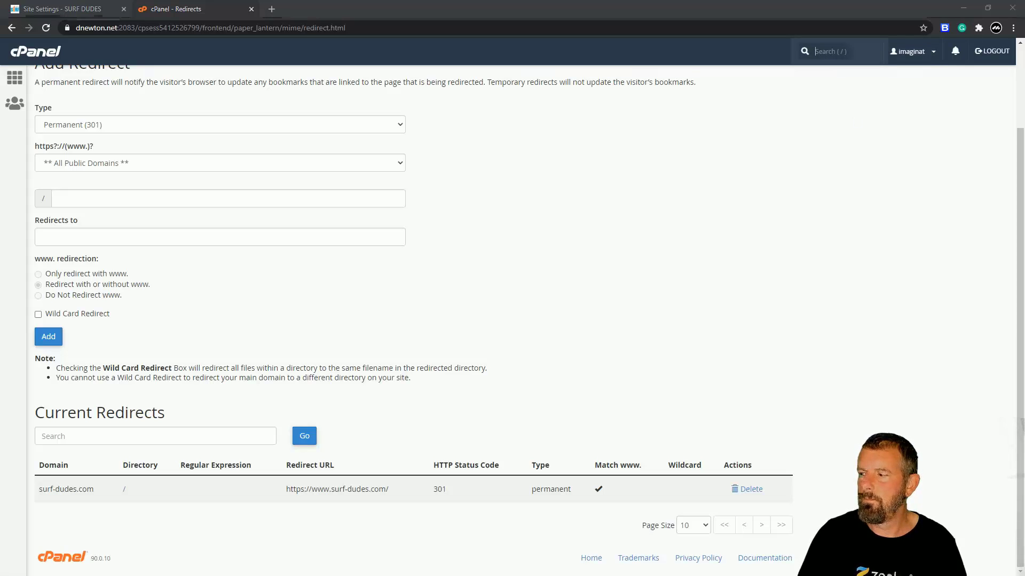
left_click(1012, 28)
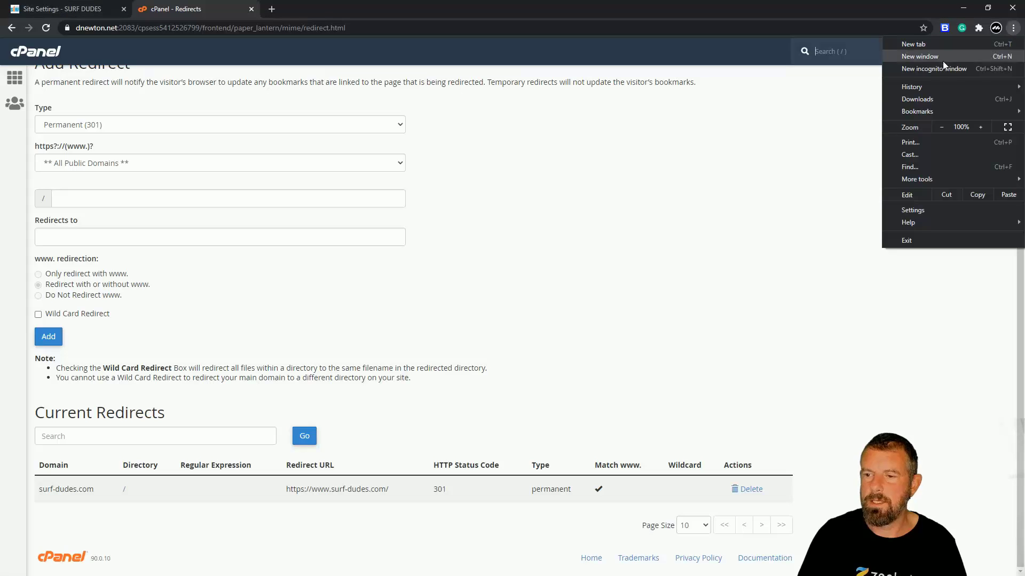
left_click(934, 69)
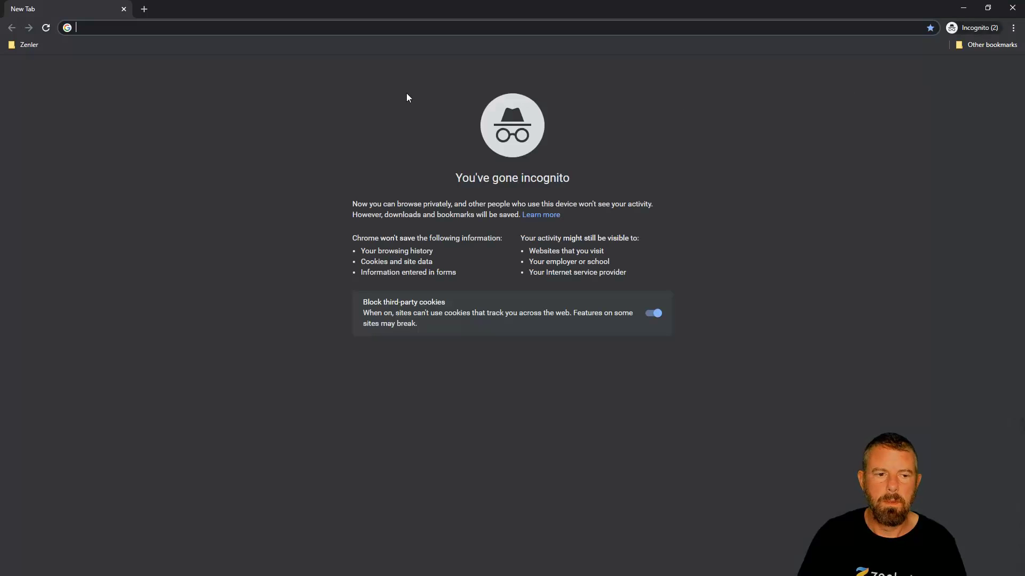
type("h")
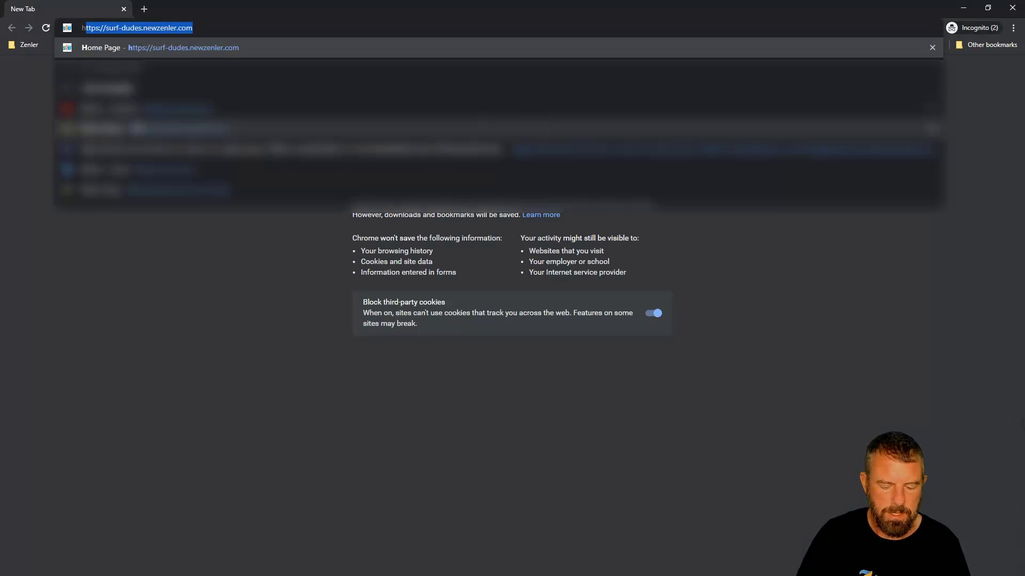
type("ttps")
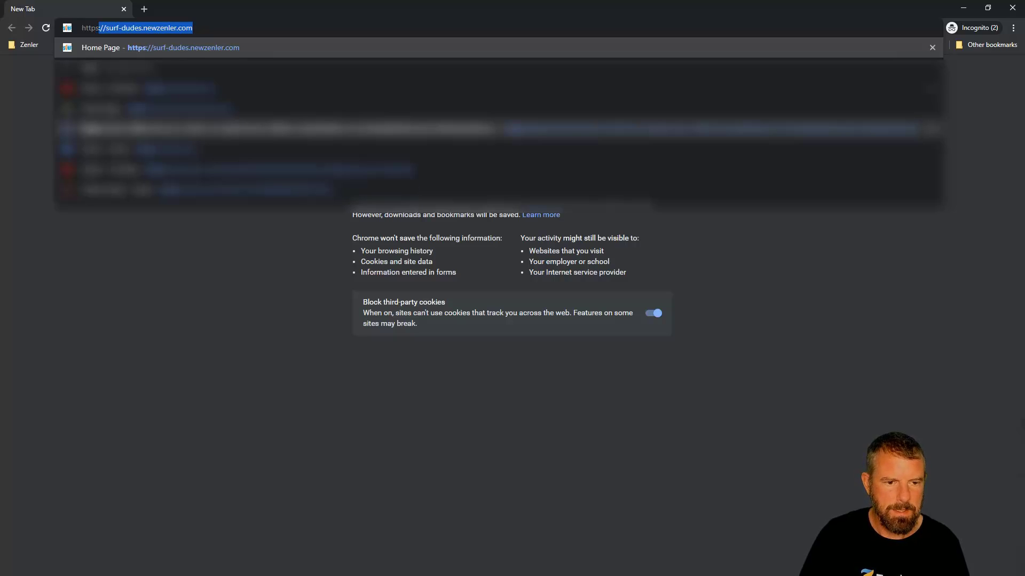
type("://")
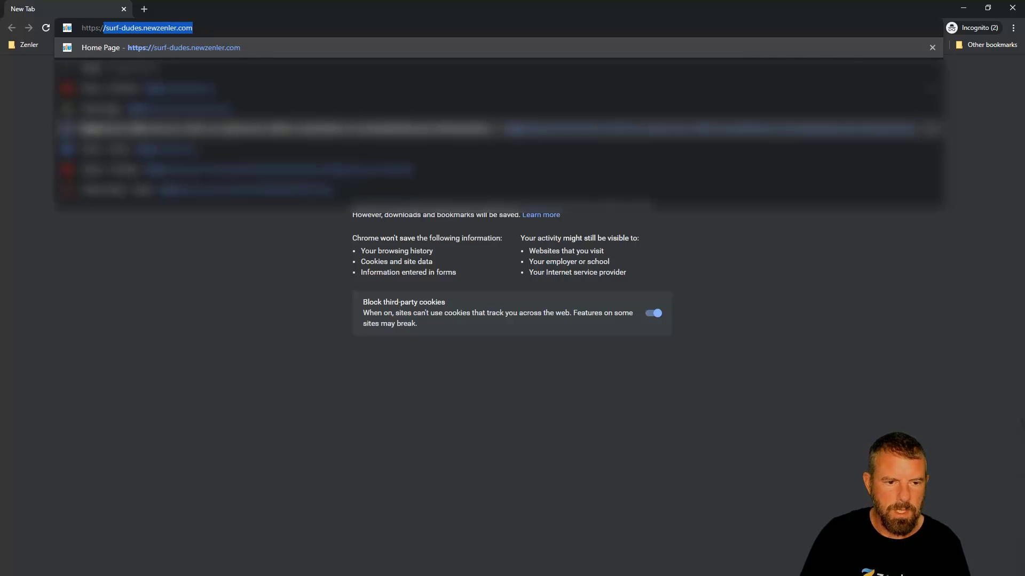
type("surf")
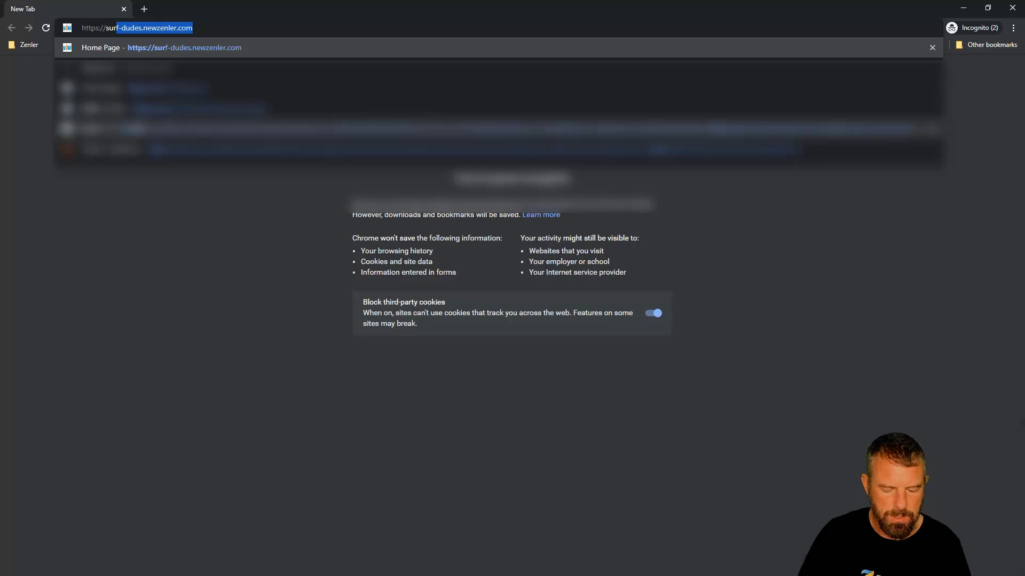
type("-dud")
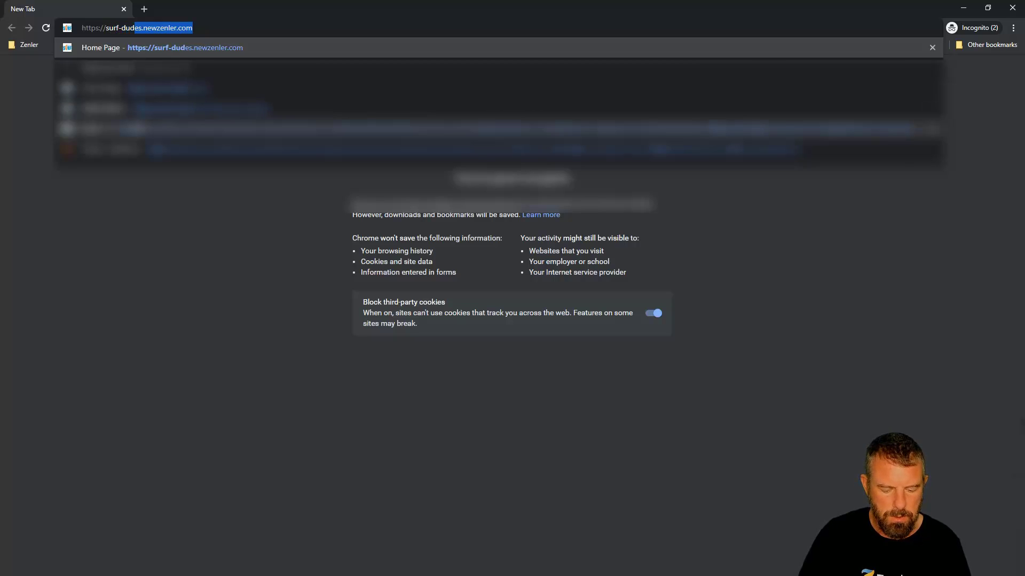
type("es.com")
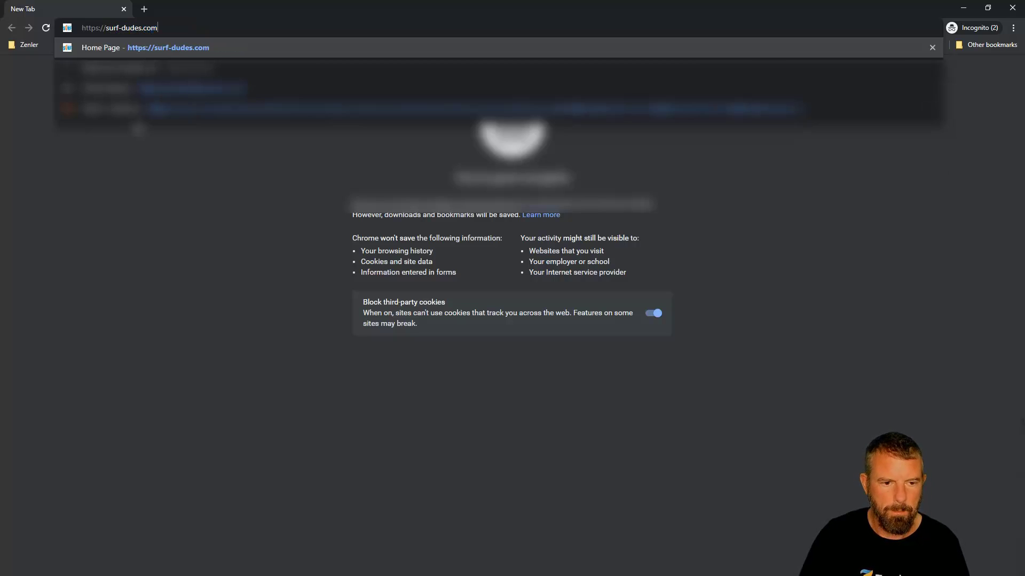
key("Return")
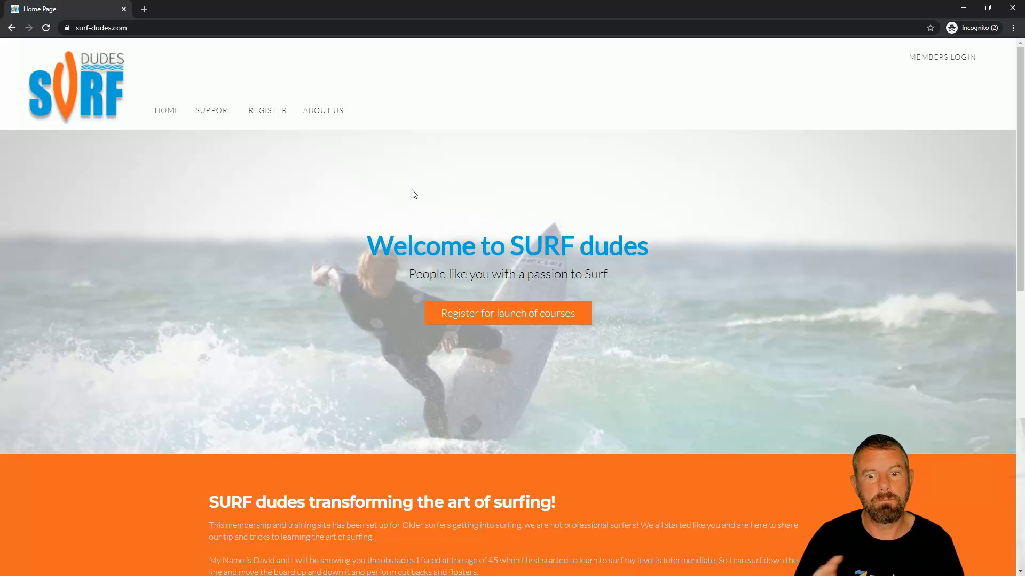
left_click(144, 9)
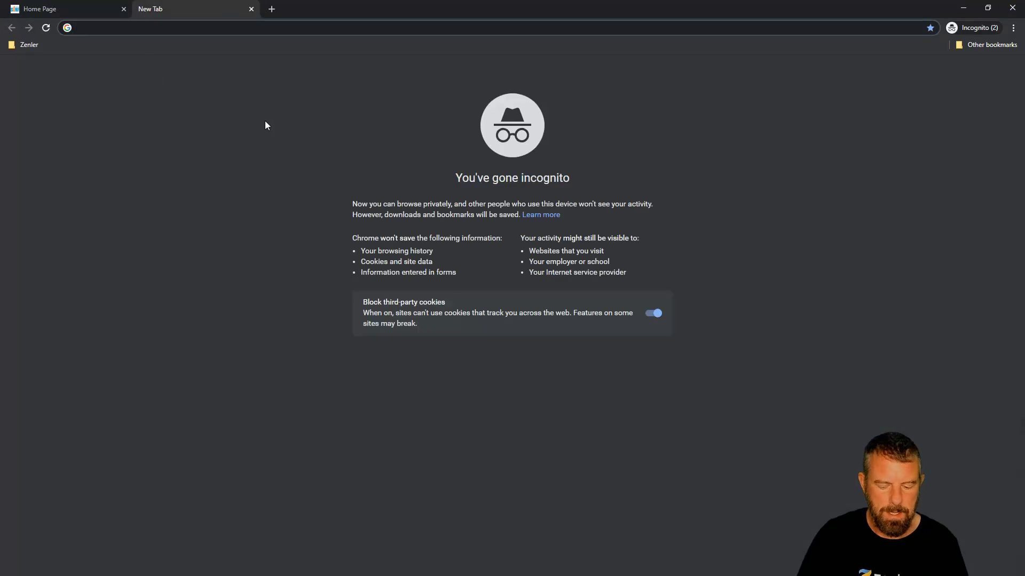
type("www.")
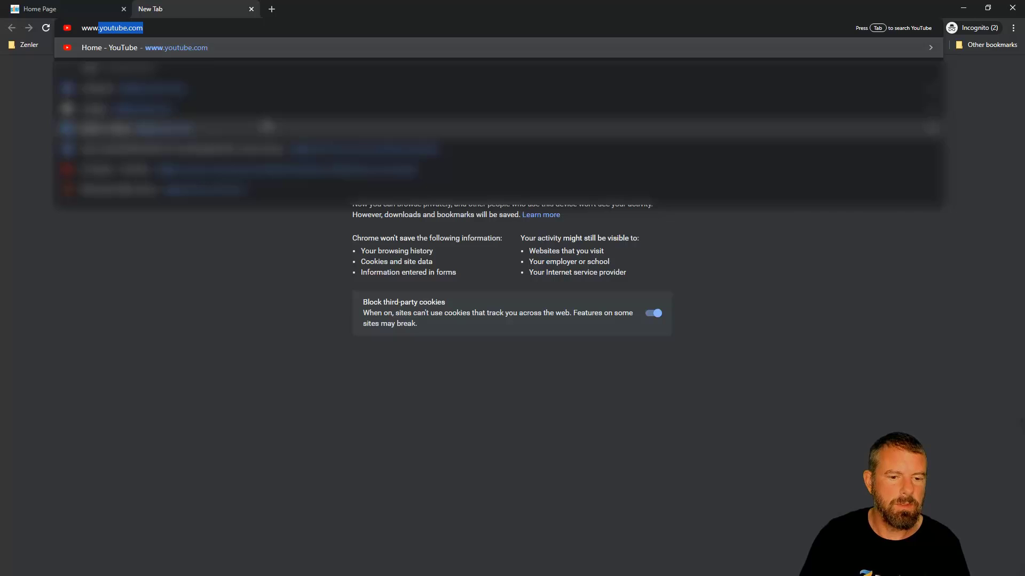
type("surf-dudes")
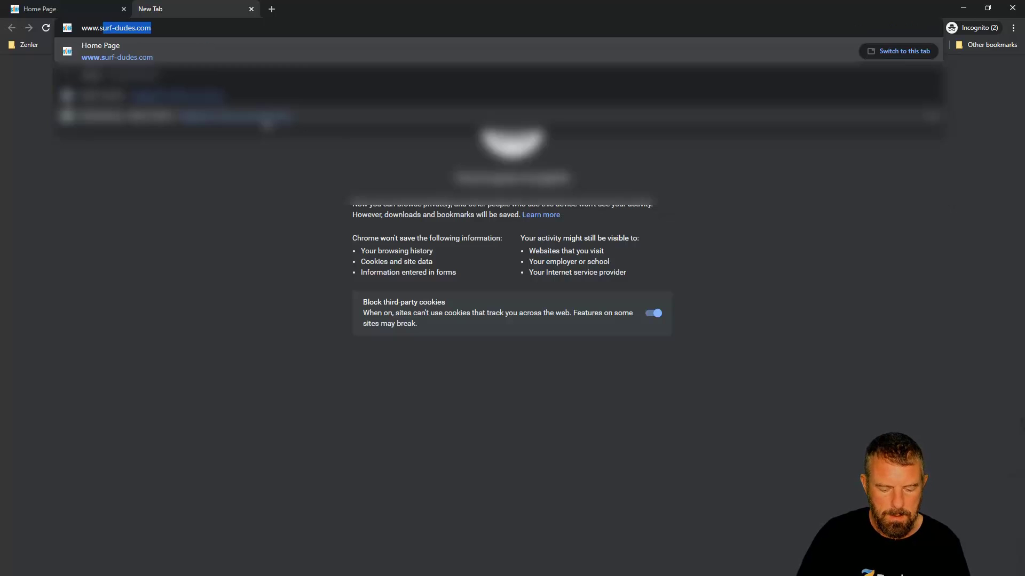
type(".c")
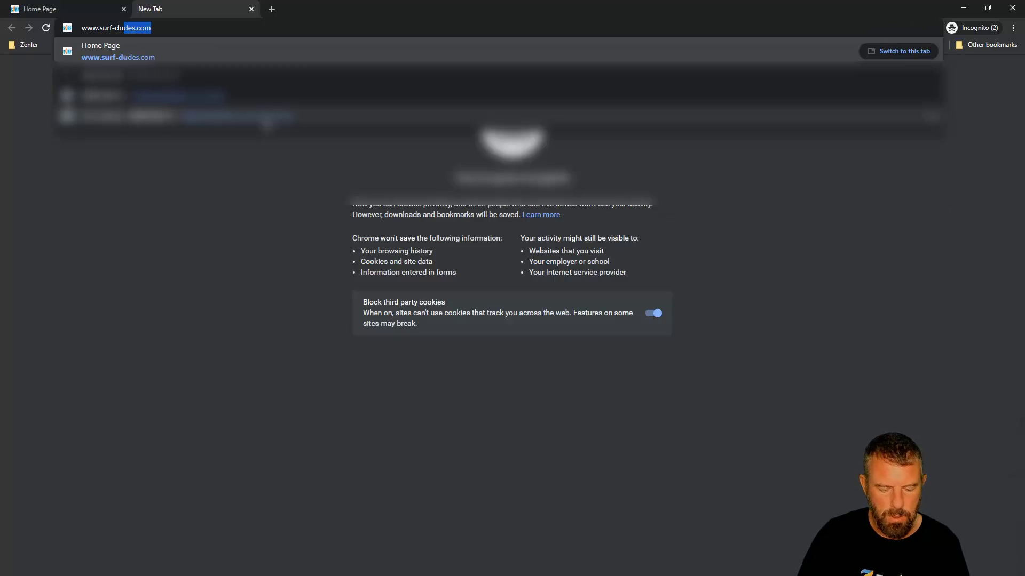
type("om")
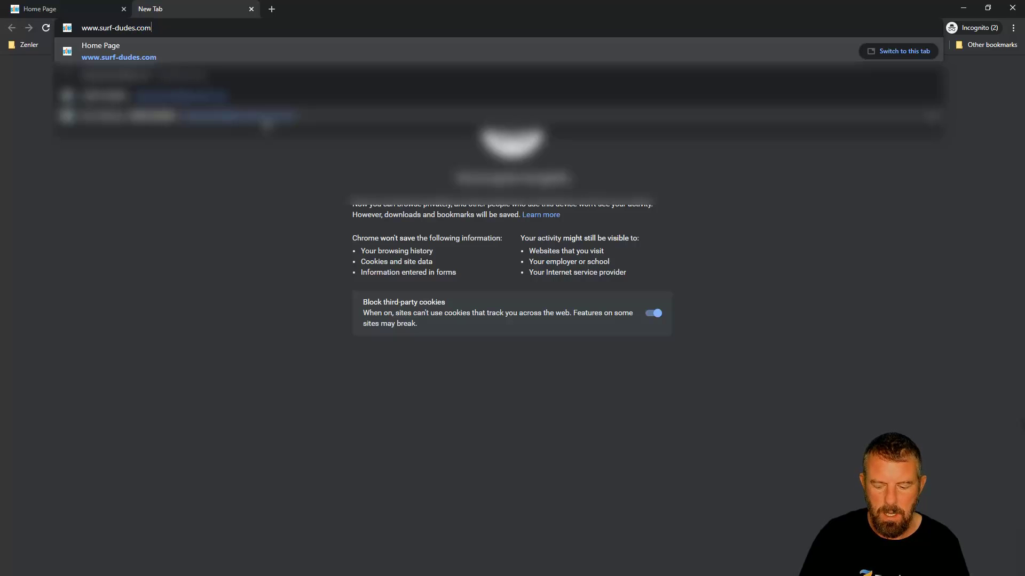
key("Return")
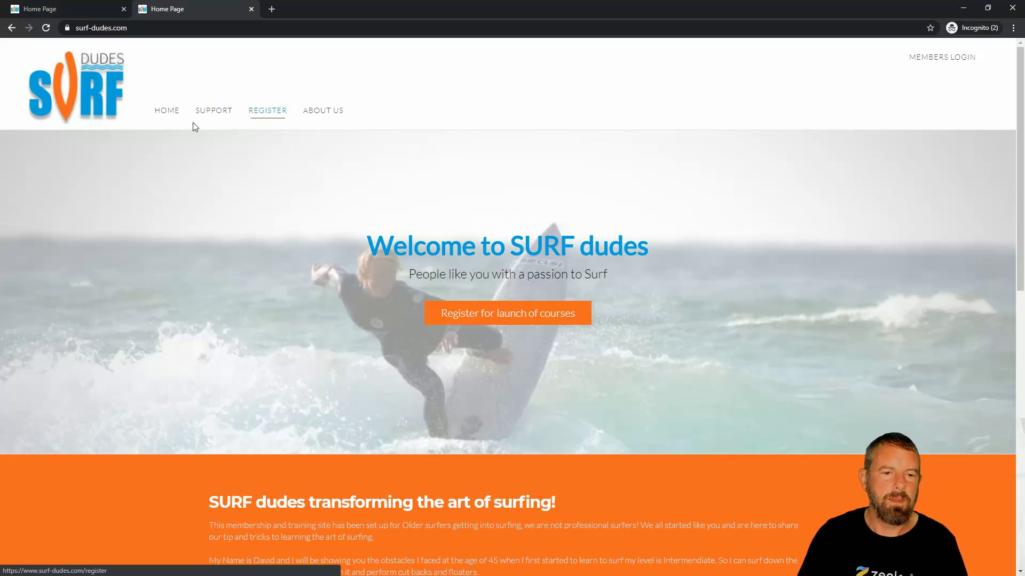
Reveal the full address of the page in the first incognito tab and switch to the second tab to compare.
left_click(74, 11)
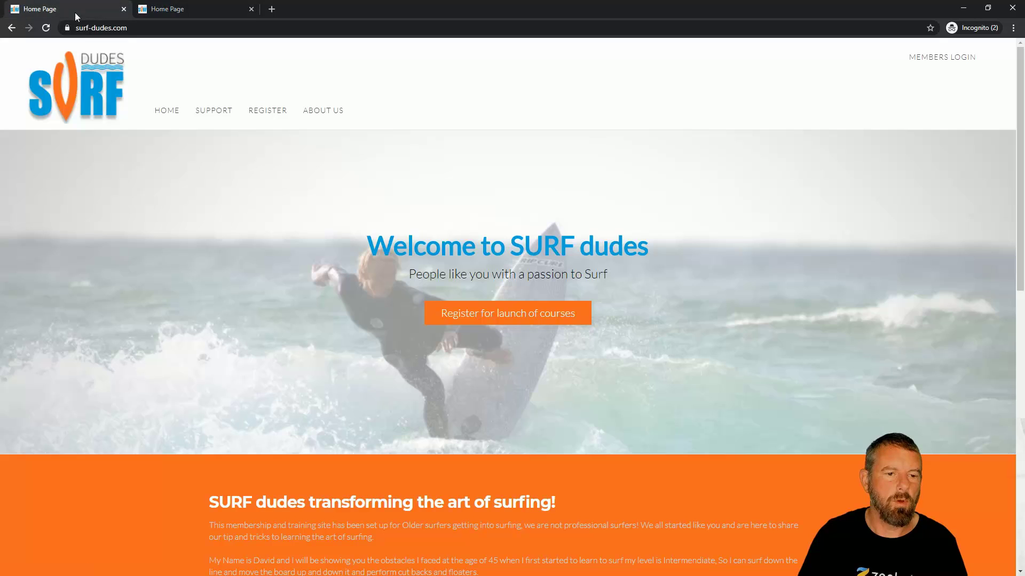
left_click(82, 31)
key("End")
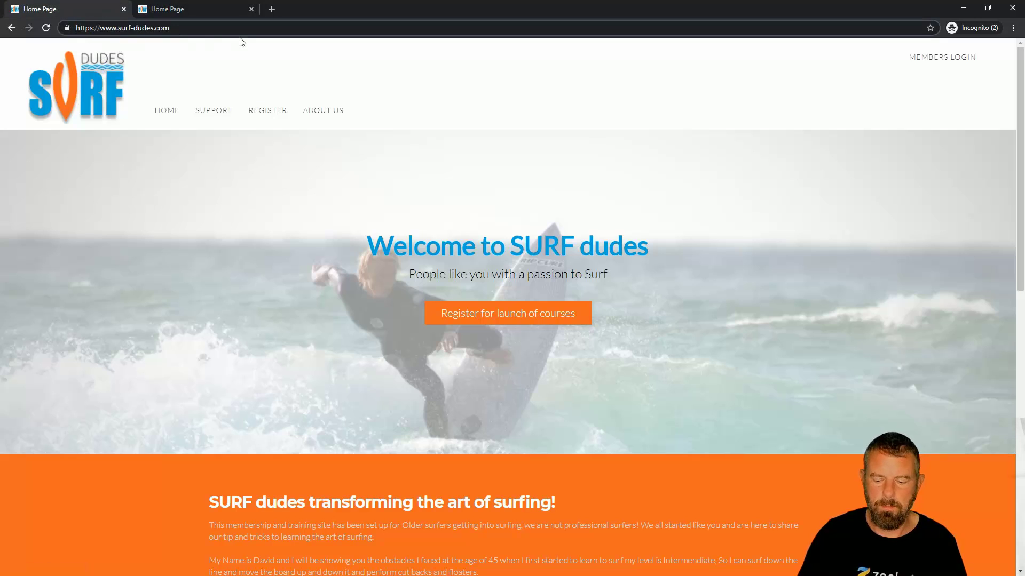
key("Return")
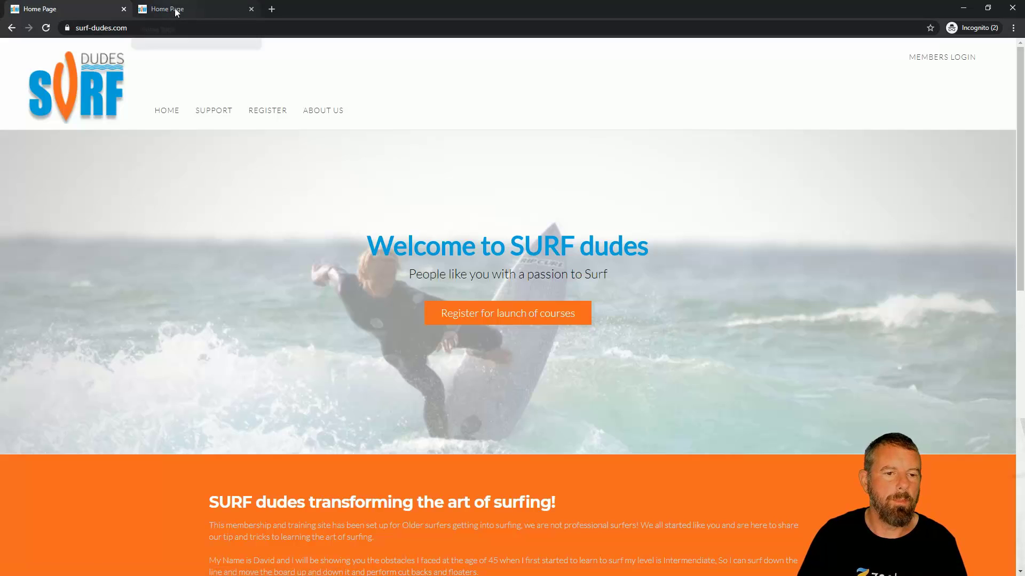
left_click(176, 9)
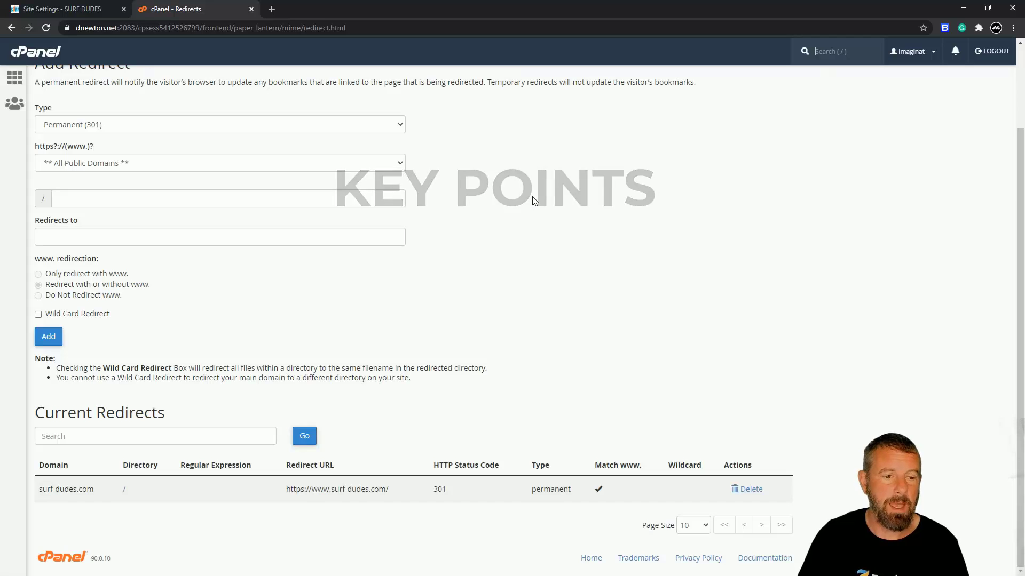
Review the surf-dudes.com entry in cPanel's current redirects, checking its domain and redirect URL.
scroll(533, 203, "up", 3)
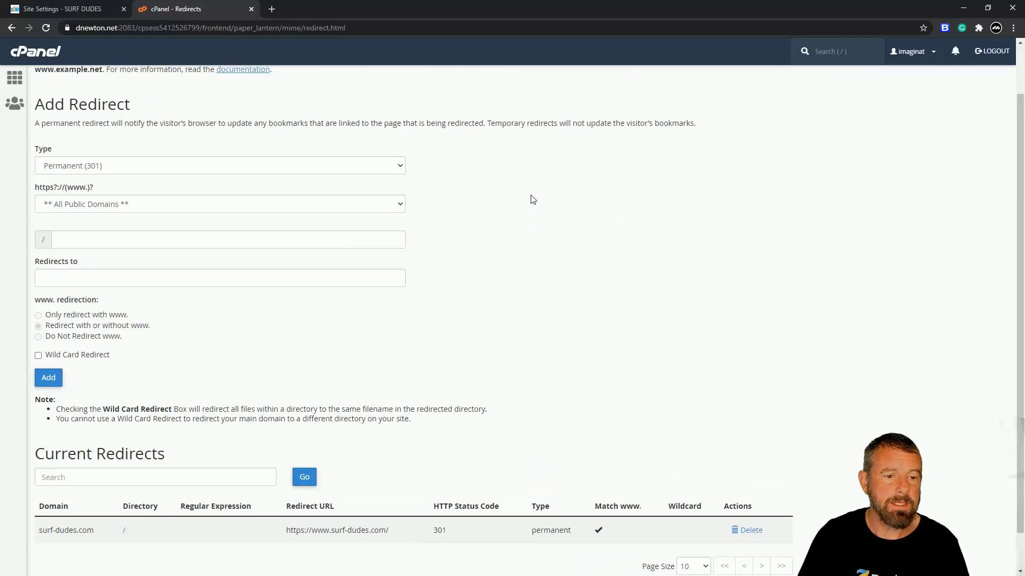
scroll(535, 213, "down", 1)
scroll(536, 214, "down", 1)
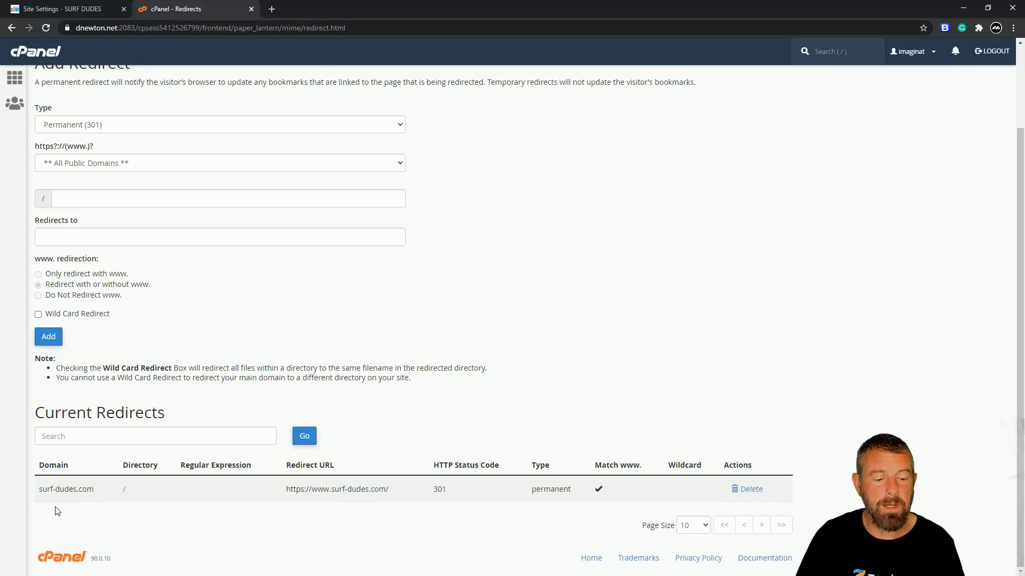
left_click_drag(37, 489, 90, 488)
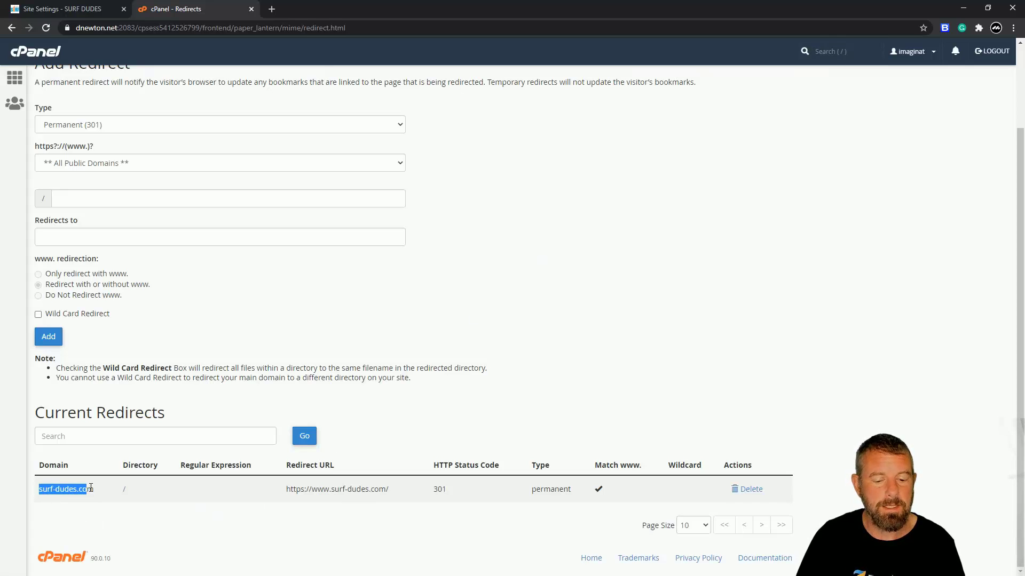
left_click_drag(286, 488, 404, 492)
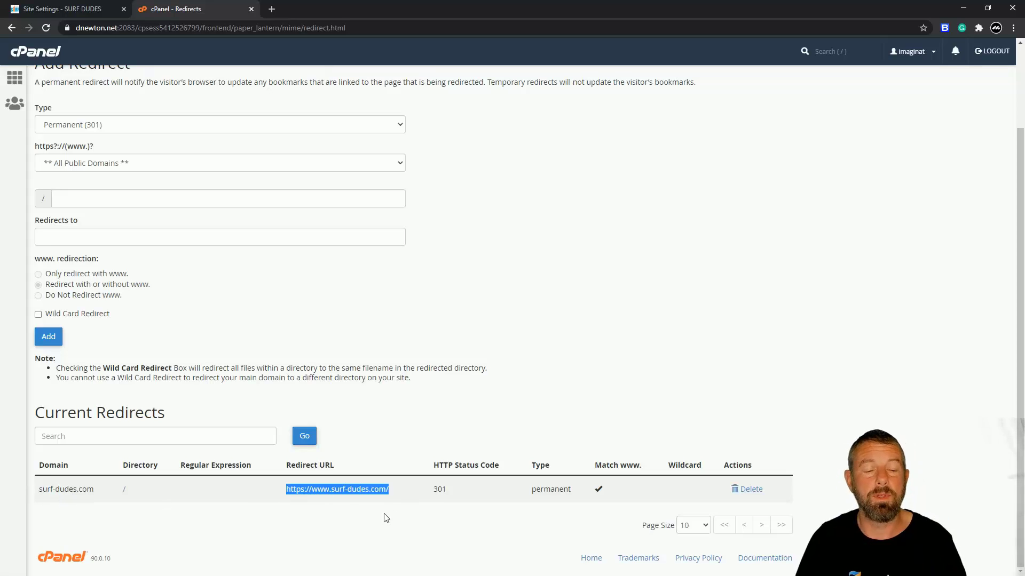
Return to the cPanel main page and open the surf-dudes.com zone records in the Zone Editor.
key("F5")
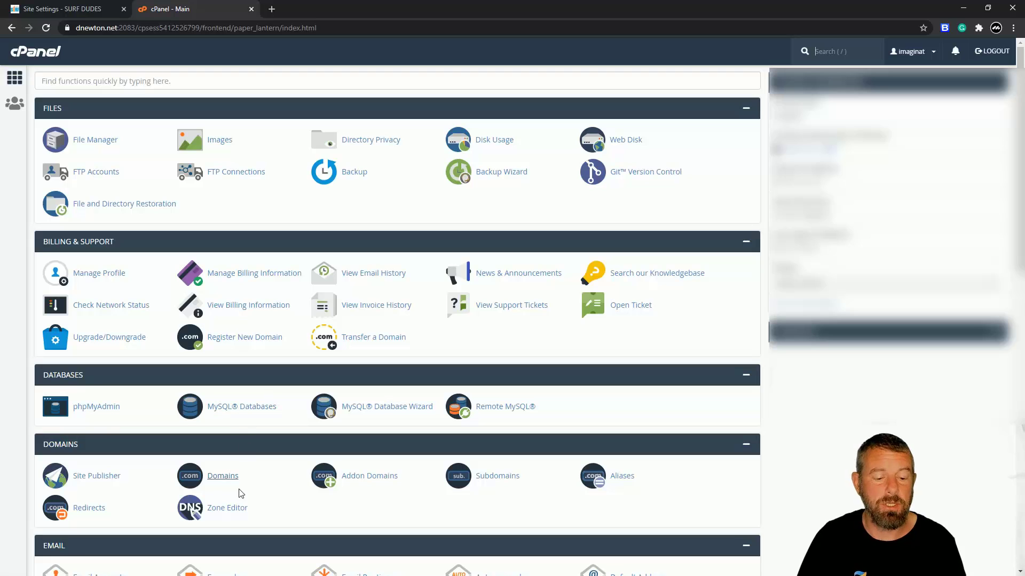
left_click(225, 512)
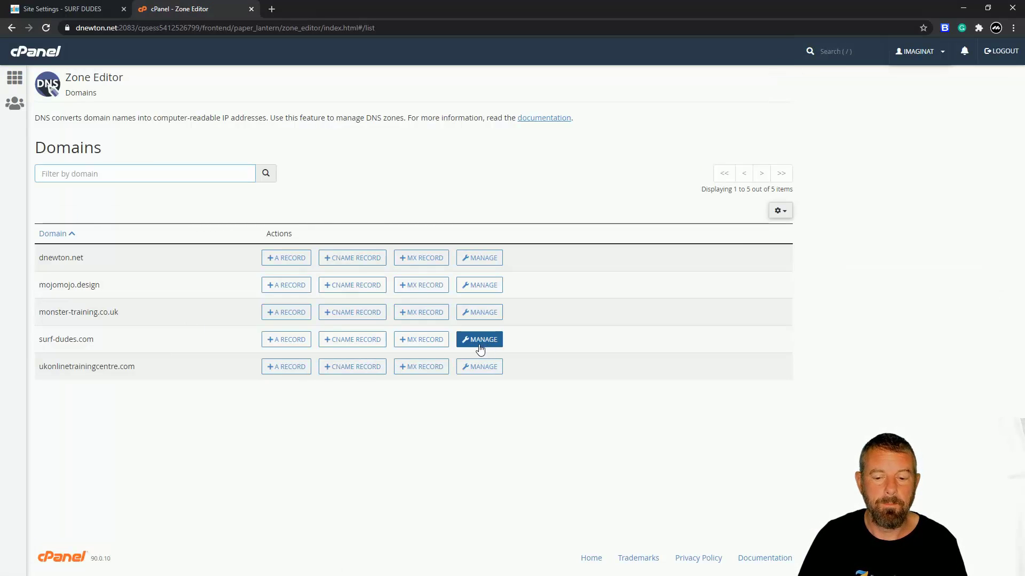
left_click(481, 348)
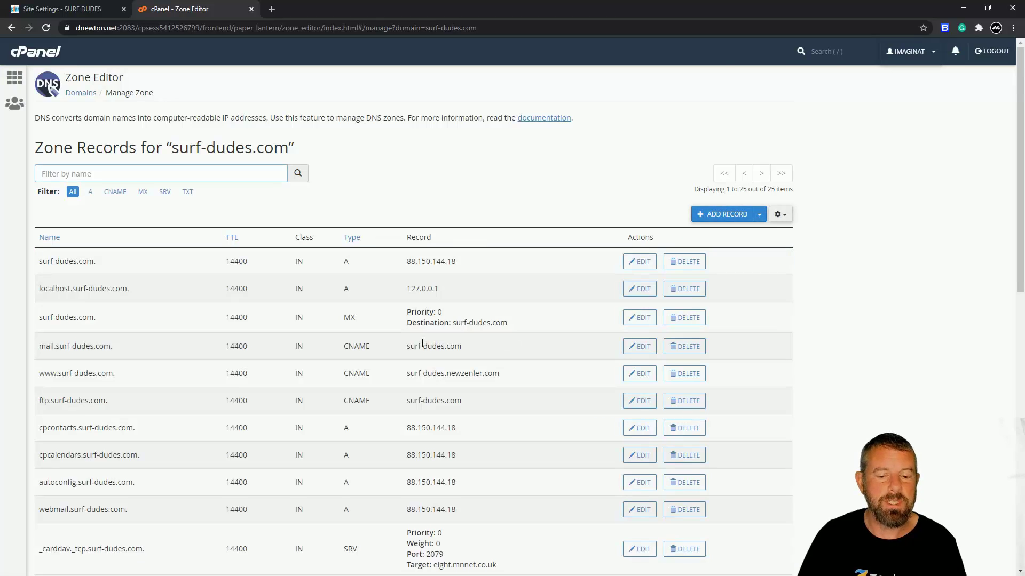
scroll(422, 344, "down", 2)
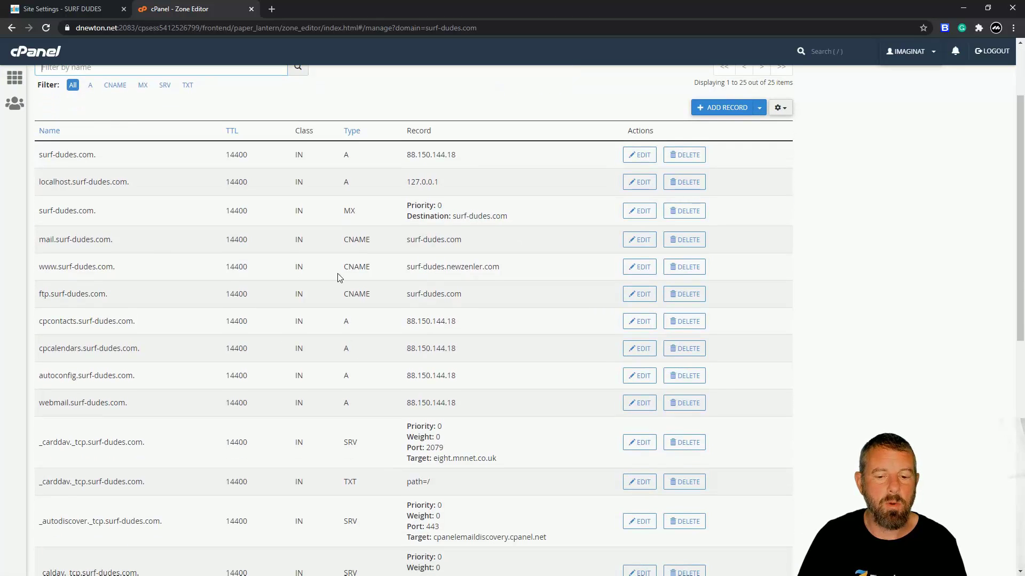
left_click_drag(117, 267, 40, 270)
left_click(143, 271)
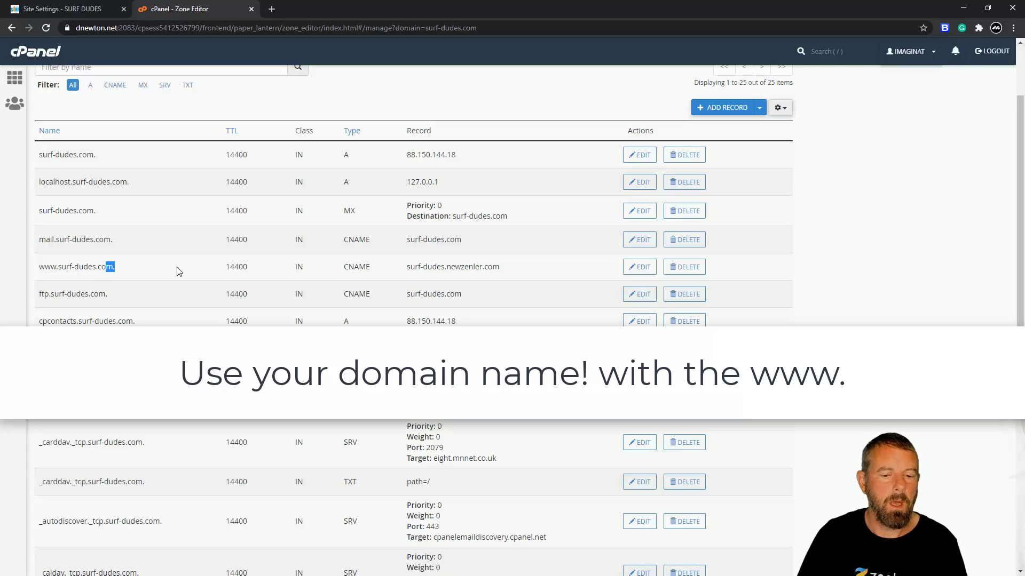
double_click(345, 268)
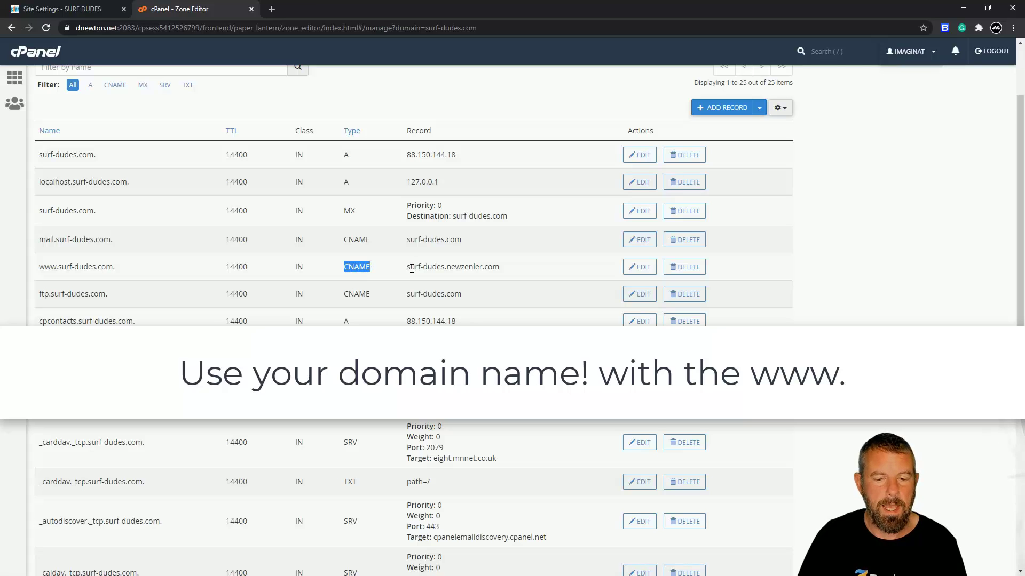
left_click_drag(408, 266, 513, 271)
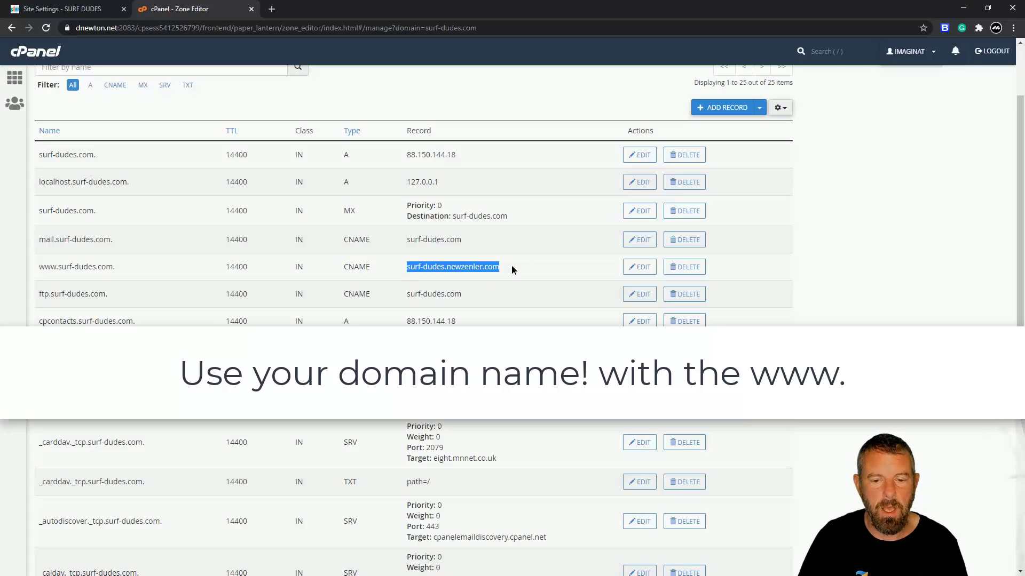
left_click(409, 266)
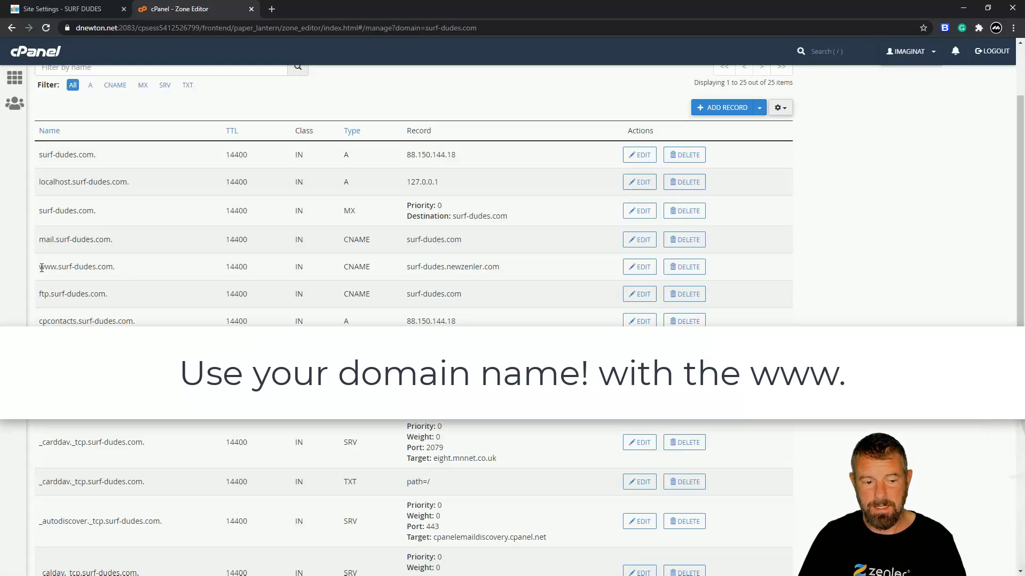
left_click_drag(42, 268, 108, 267)
left_click_drag(410, 267, 512, 271)
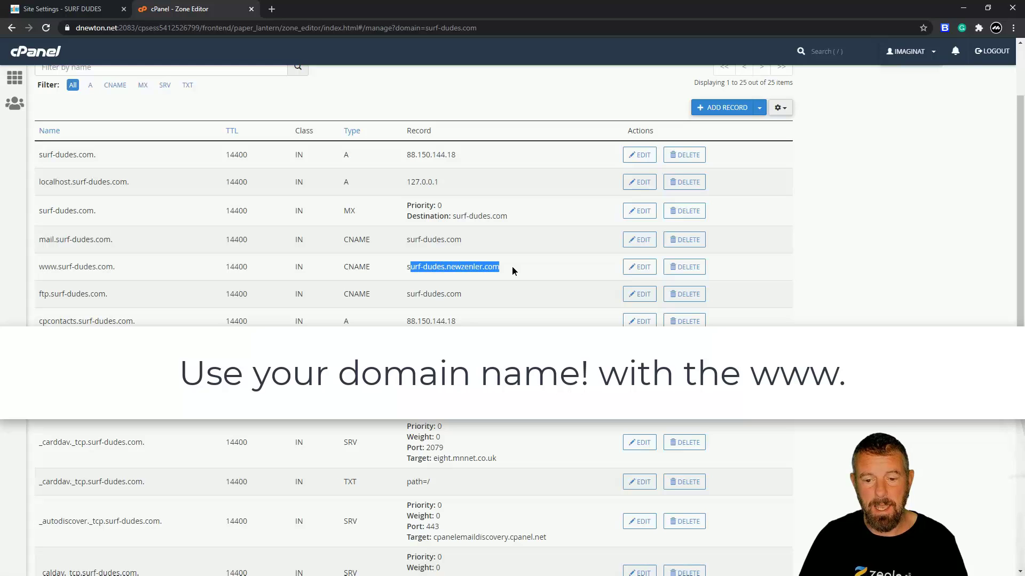